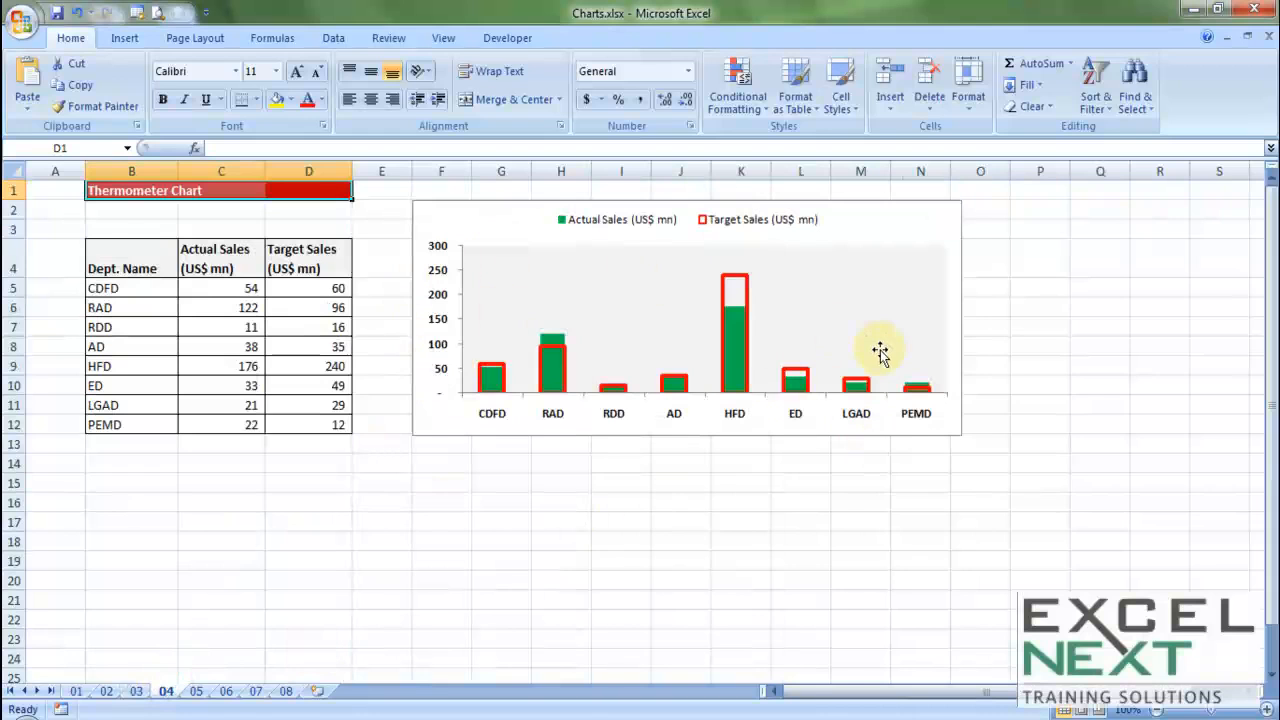
Copy the first column chart on sheet 01 and paste it below the thermometer chart on sheet 04
left_click_drag(130, 265, 290, 423)
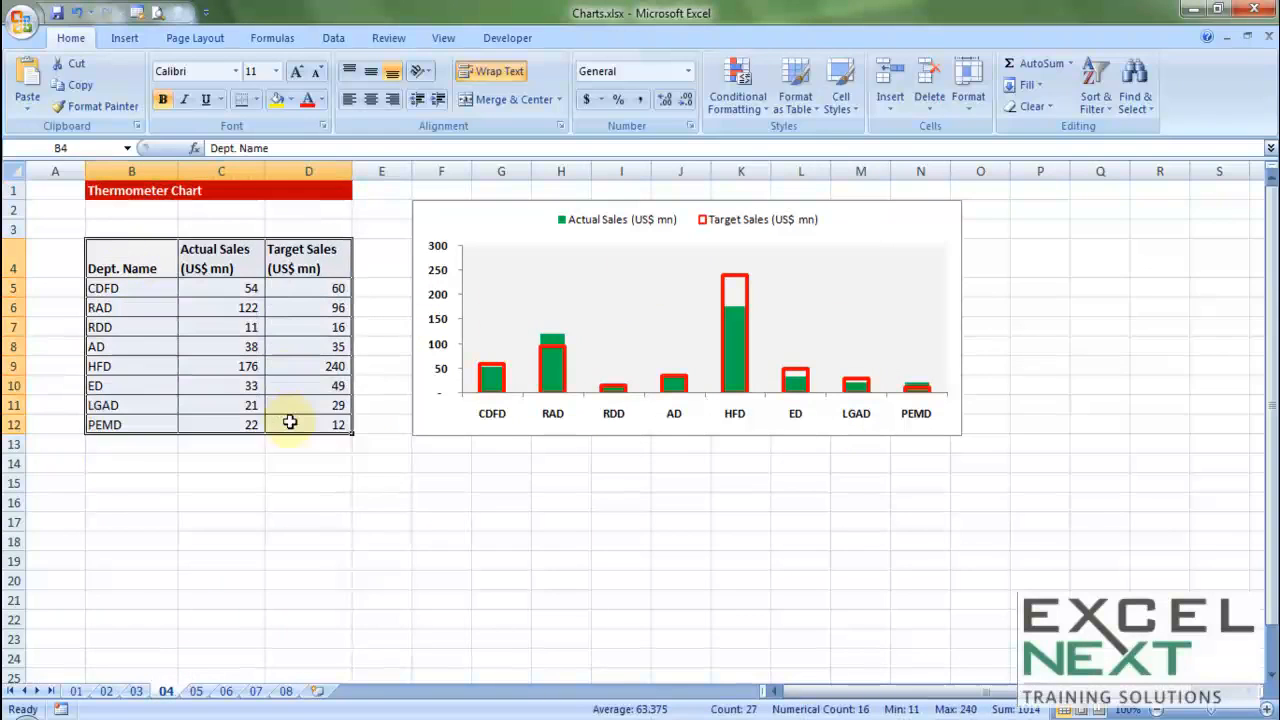
left_click(76, 691)
scroll(614, 495, "up", 4)
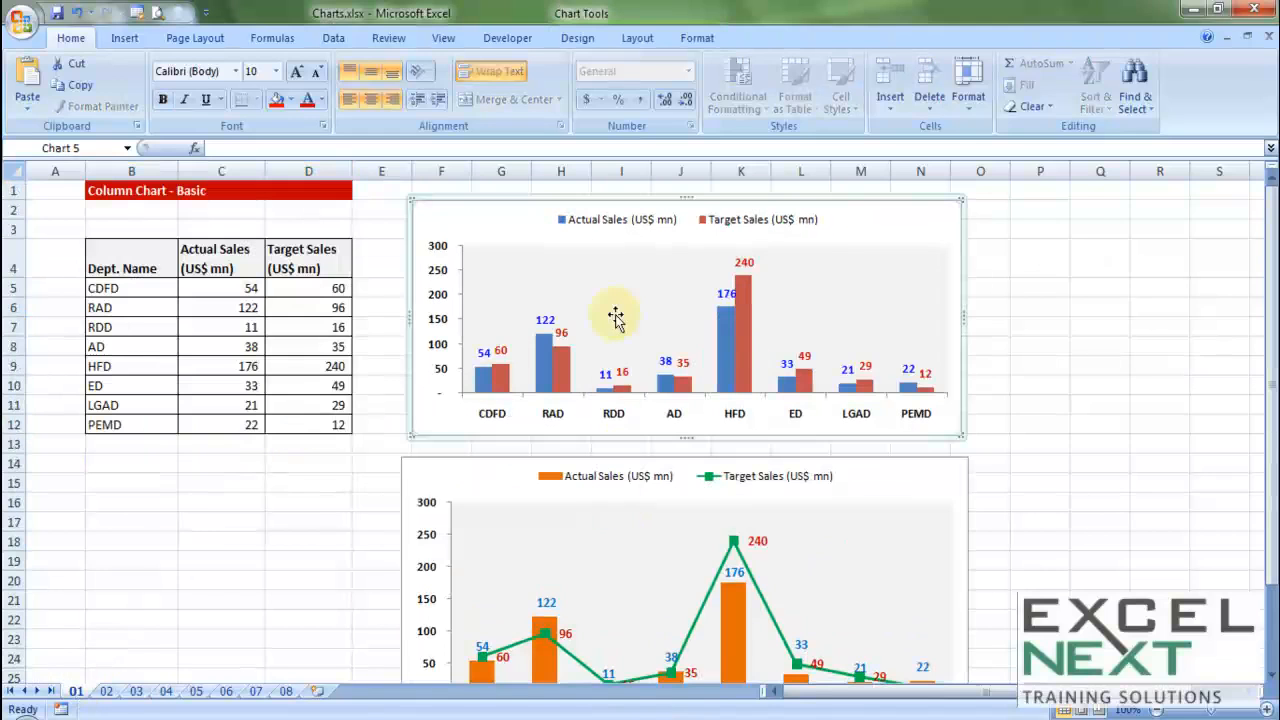
right_click(594, 199)
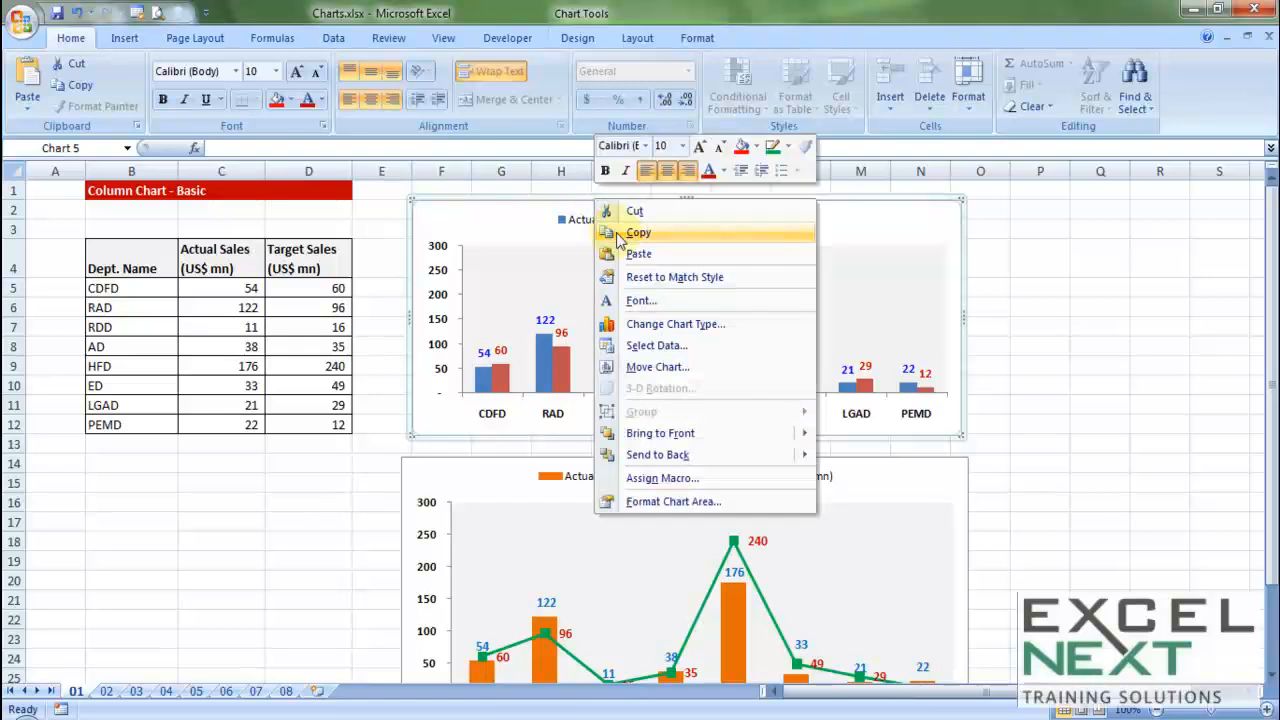
left_click(618, 234)
left_click(166, 691)
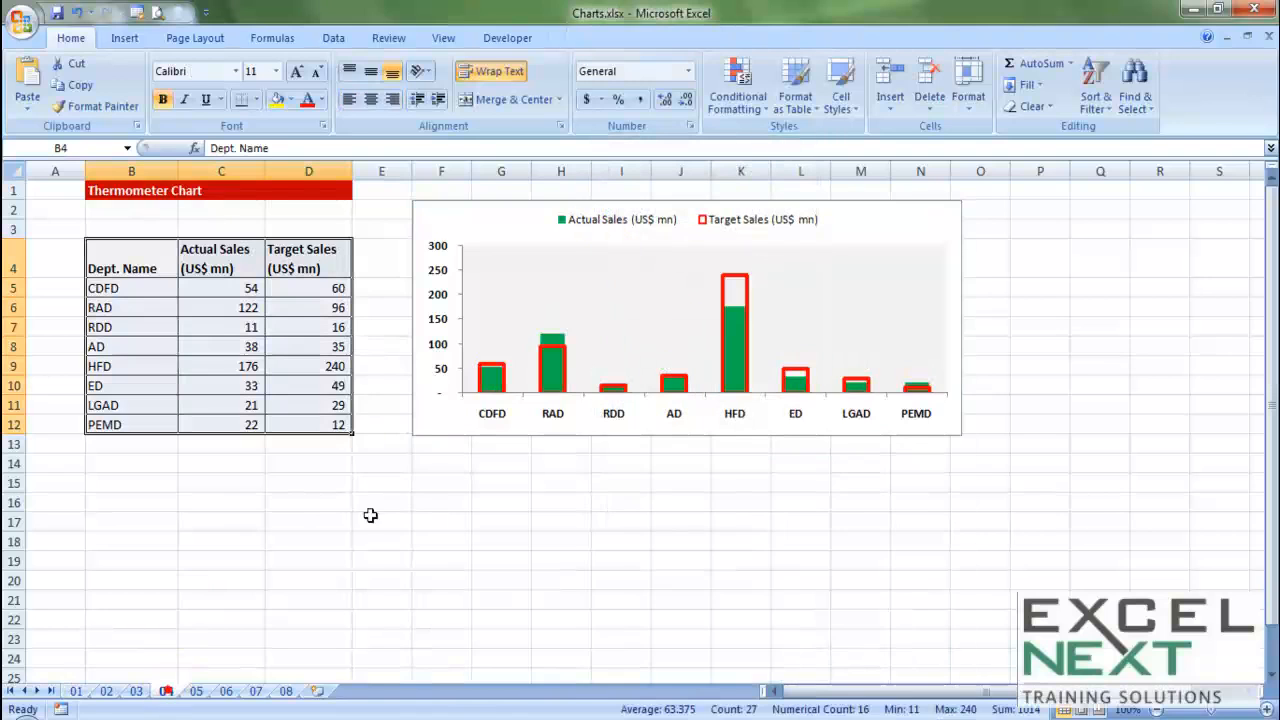
right_click(406, 468)
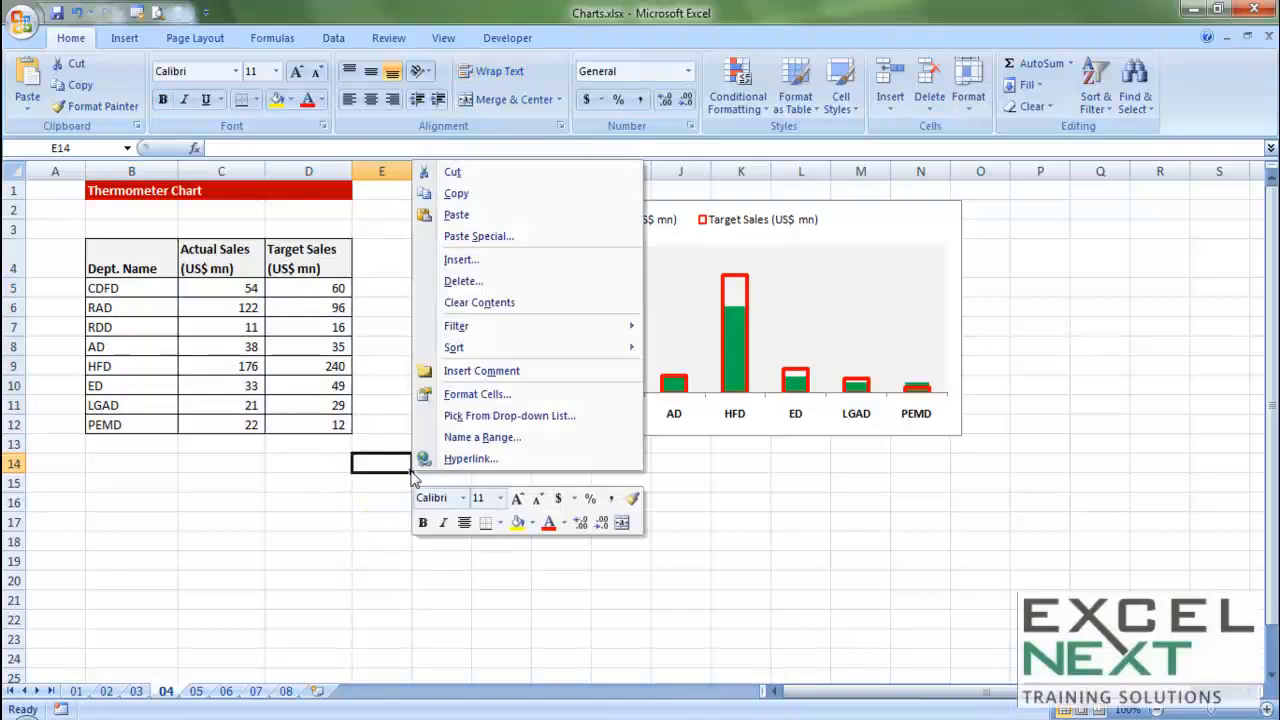
left_click(483, 216)
Compare the actual and target sales in the pasted column chart, the thermometer chart and the source table's two sales columns
scroll(800, 405, "down", 1)
scroll(880, 410, "up", 1)
scroll(898, 408, "down", 1)
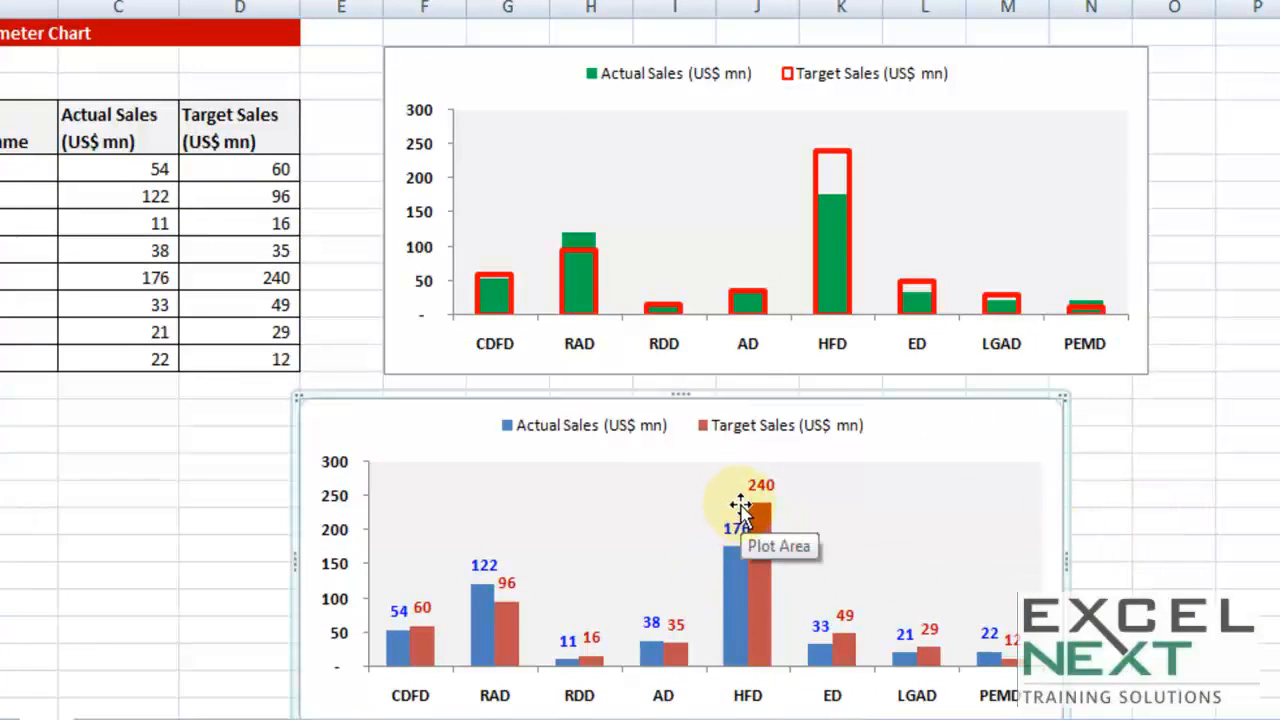
scroll(745, 495, "down", 2)
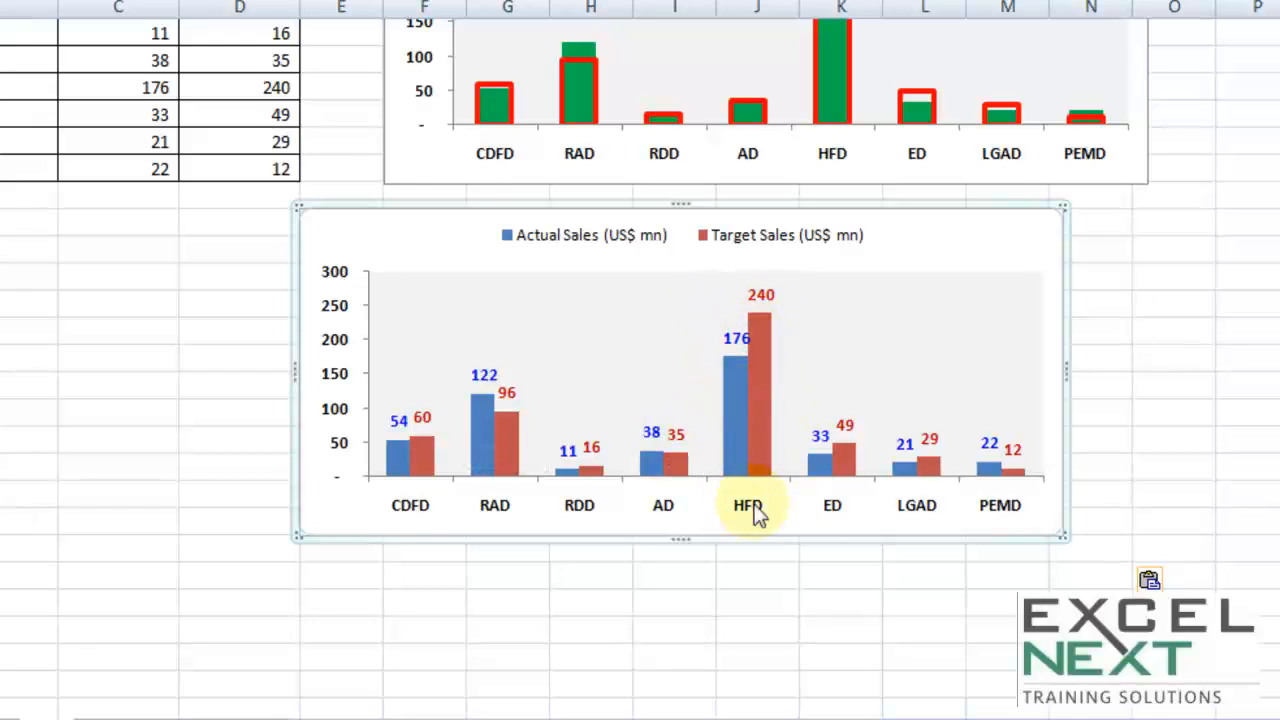
mouse_move(772, 318)
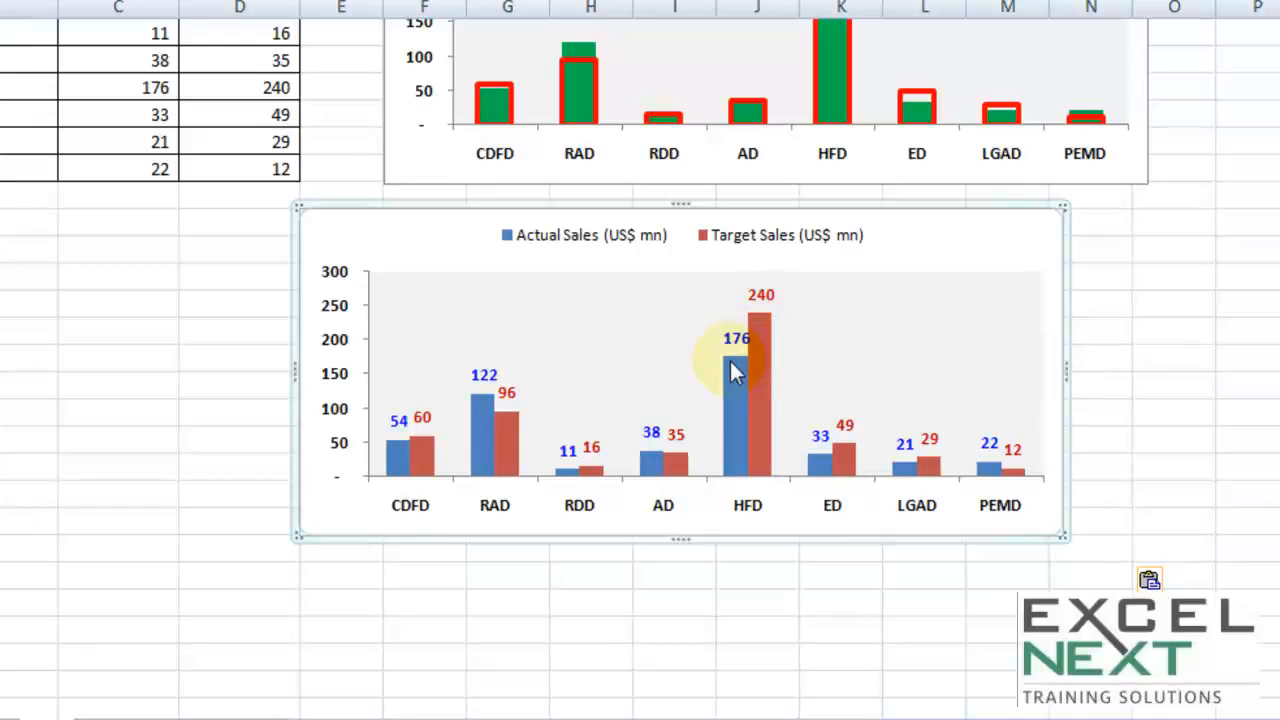
scroll(734, 371, "up", 2)
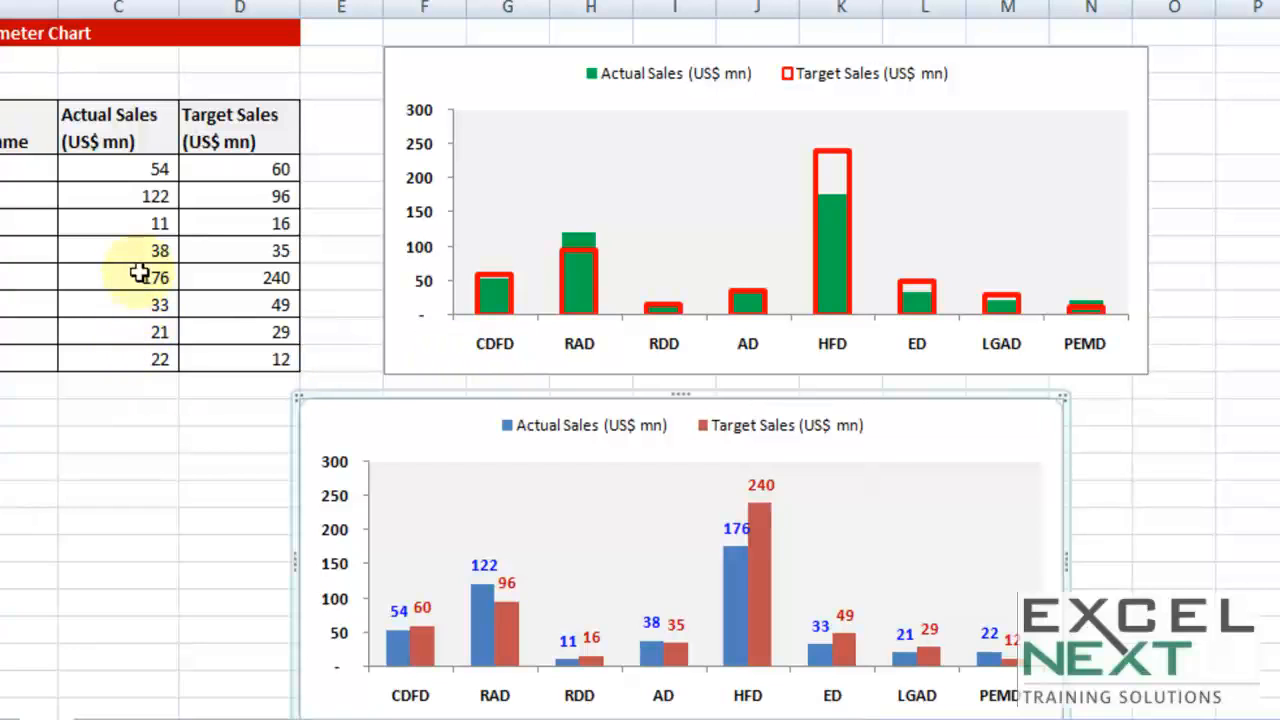
left_click_drag(135, 172, 123, 357)
left_click_drag(241, 170, 235, 368)
left_click(163, 129)
left_click(243, 127)
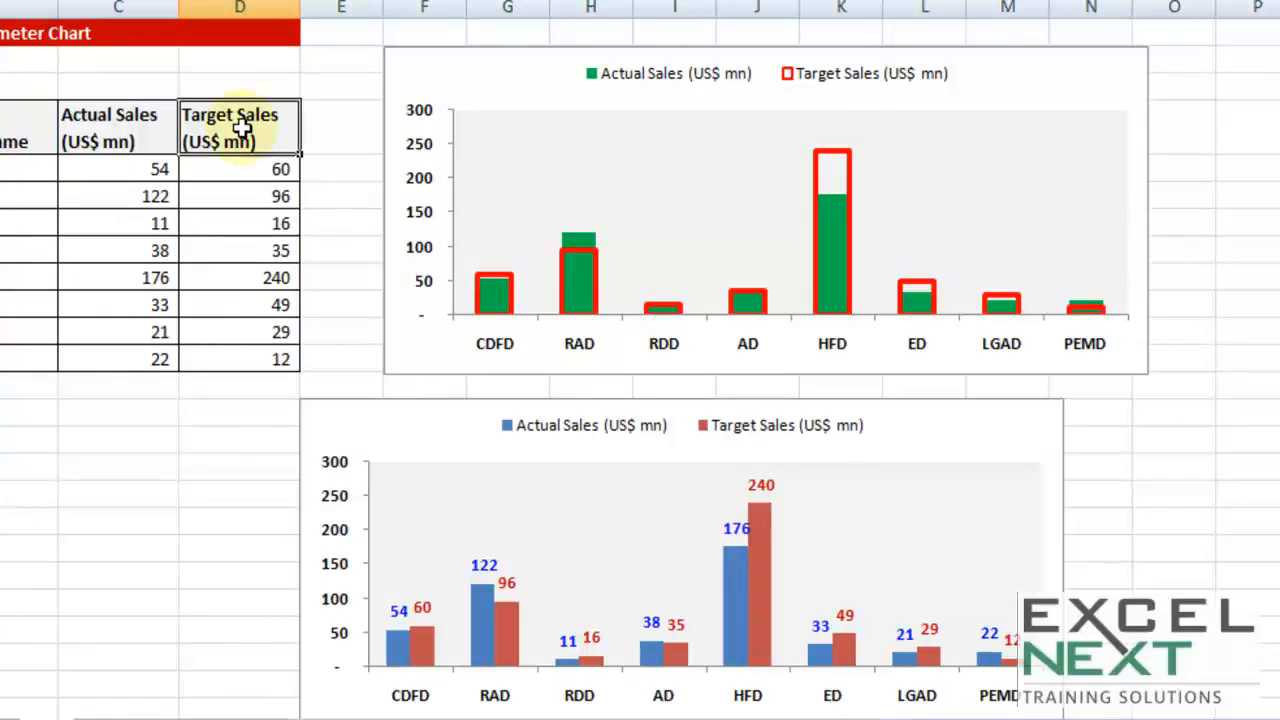
left_click(123, 87)
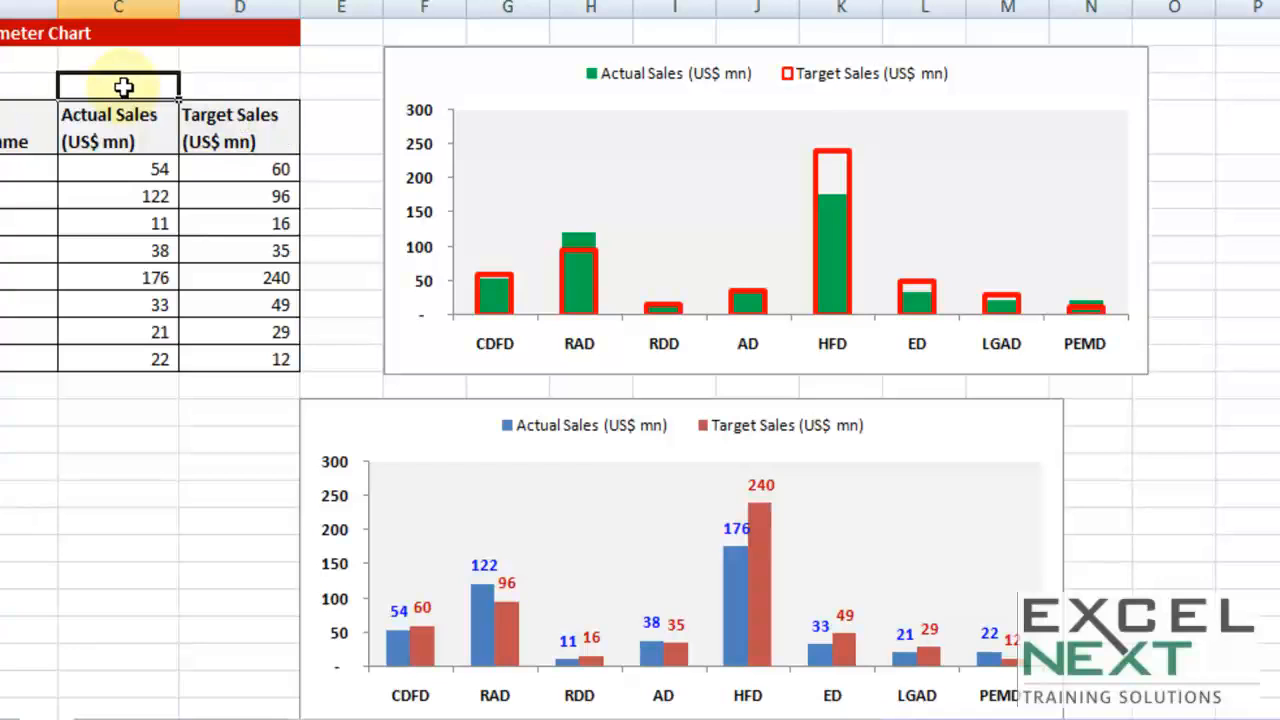
left_click_drag(122, 130, 102, 359)
left_click_drag(211, 112, 208, 362)
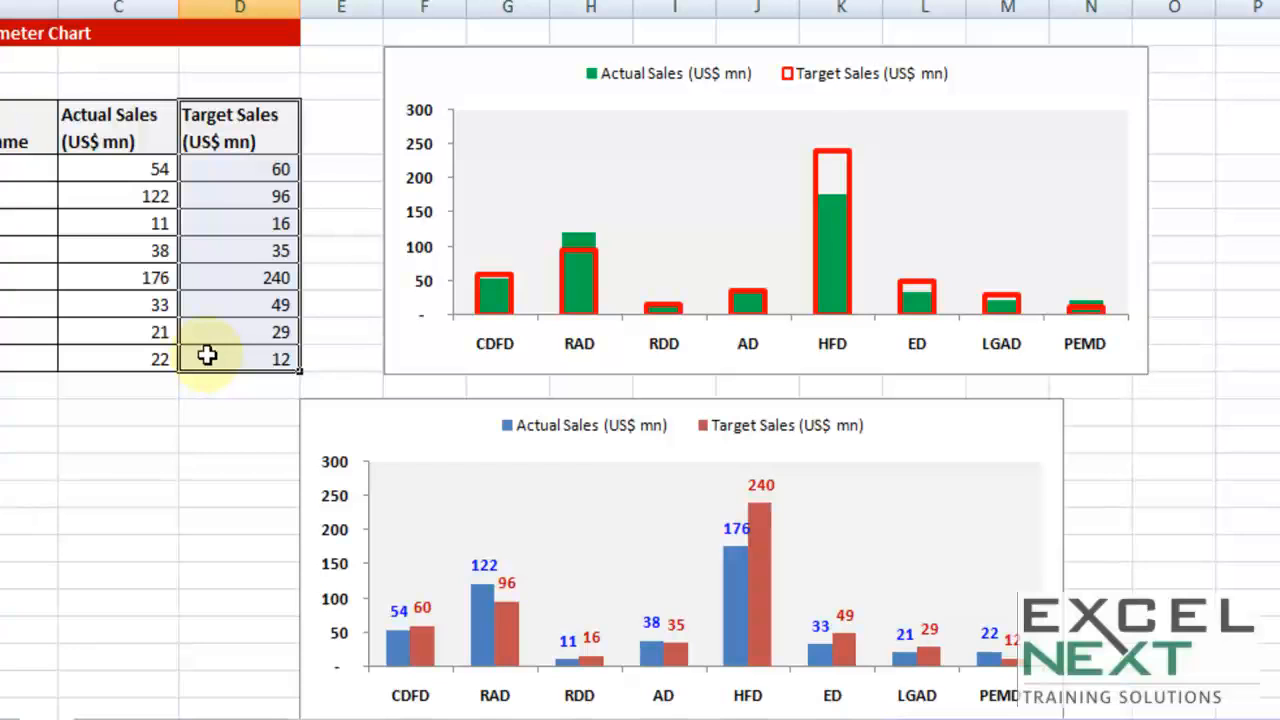
Cut the pasted column chart from sheet 04
left_click(512, 403)
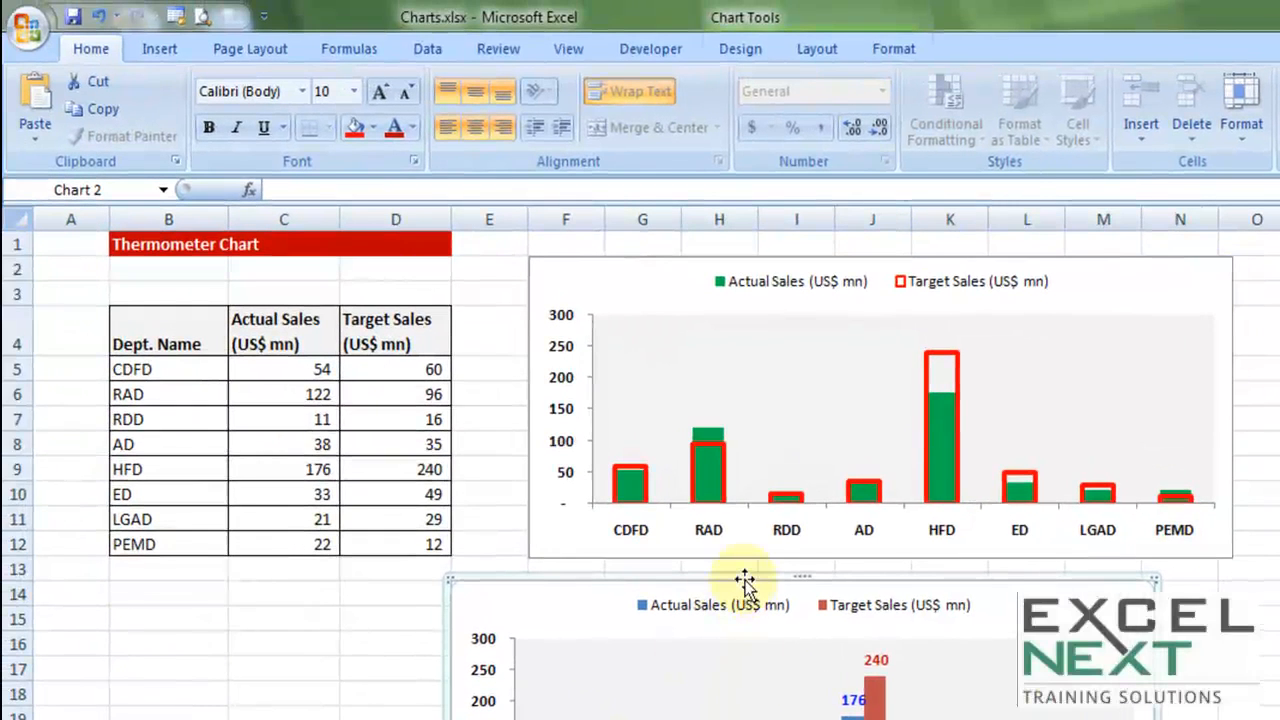
right_click(747, 585)
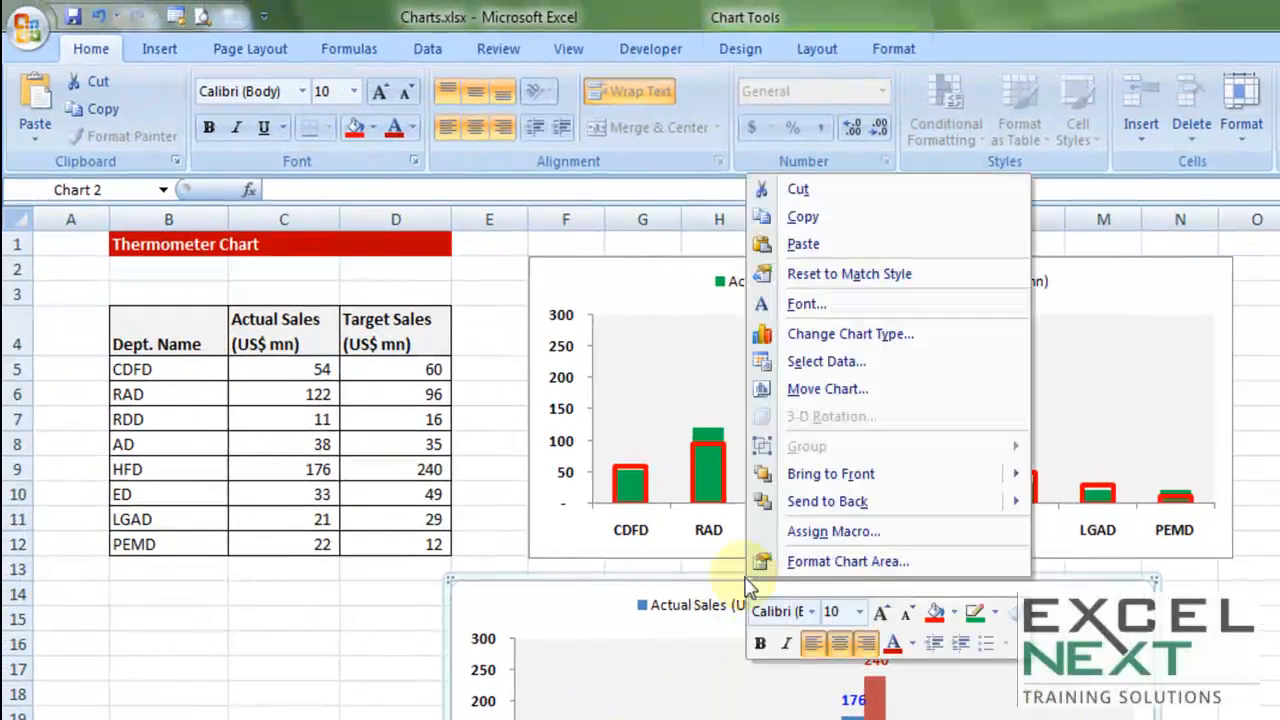
left_click(800, 189)
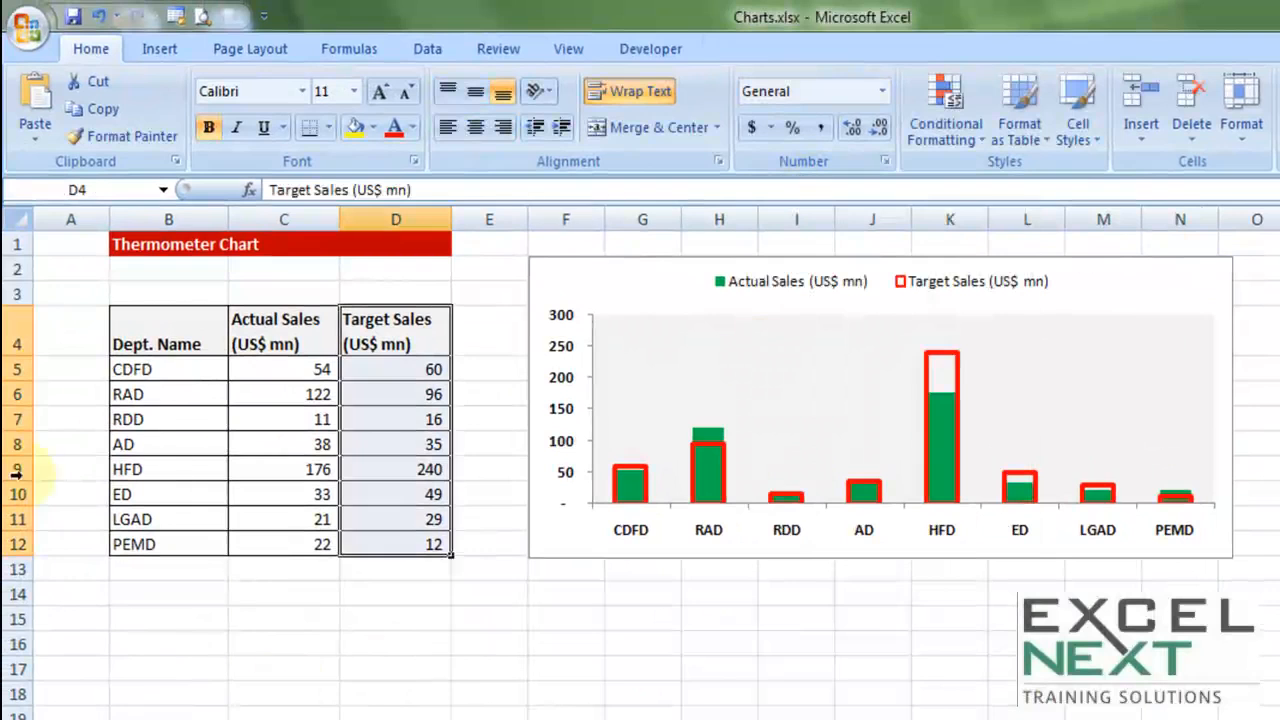
Insert a 2-D clustered column chart from the department, actual and target sales table in B4:D12
left_click(243, 478)
left_click_drag(155, 330, 380, 540)
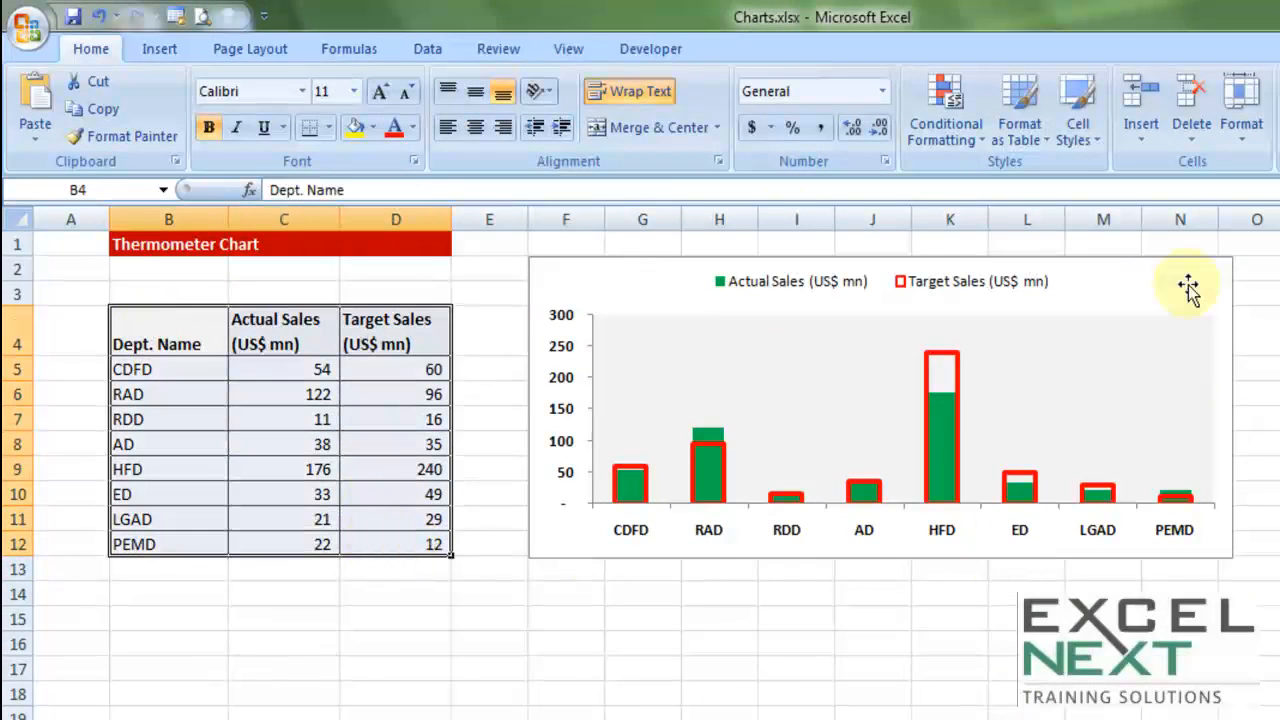
left_click(240, 451)
left_click_drag(180, 346, 354, 552)
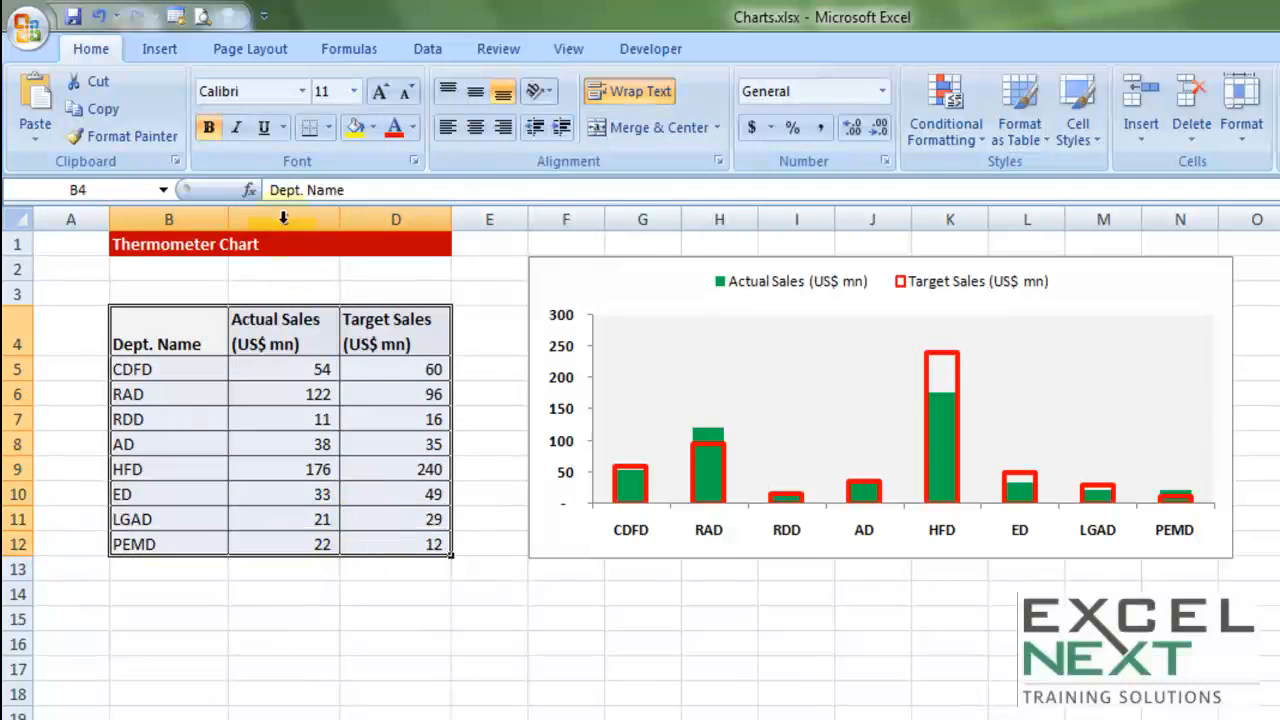
left_click(160, 50)
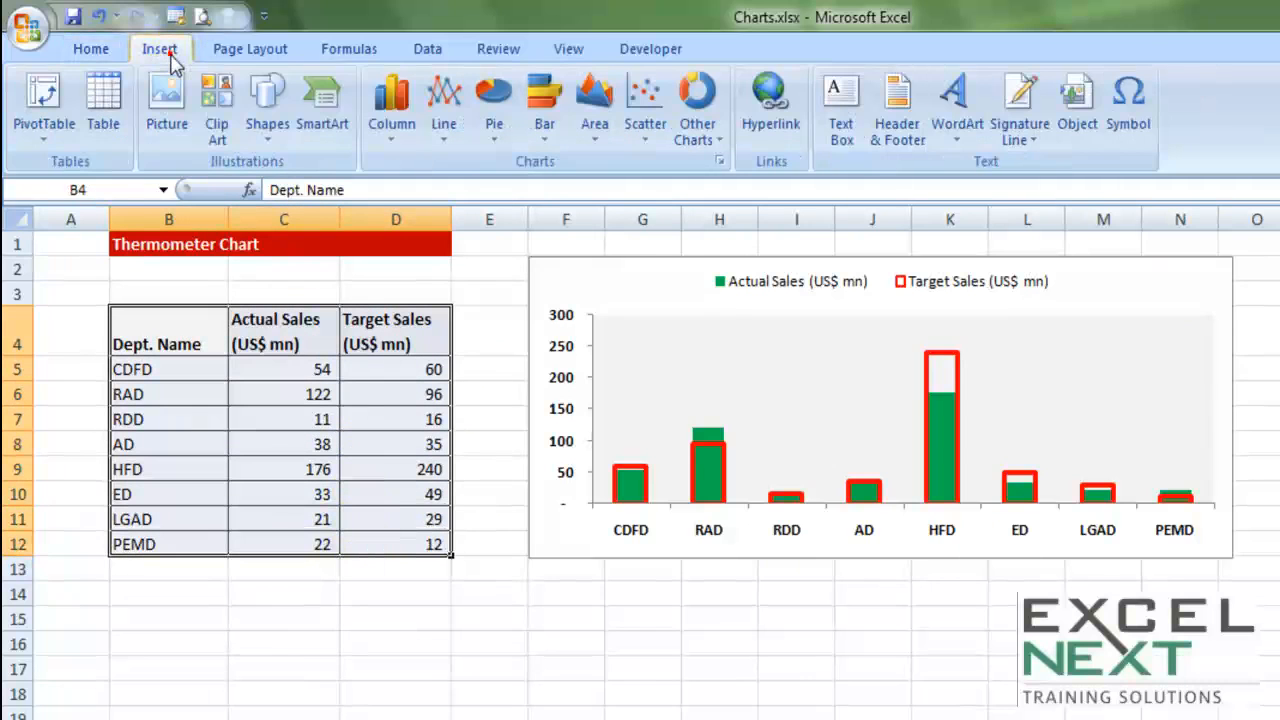
left_click(393, 125)
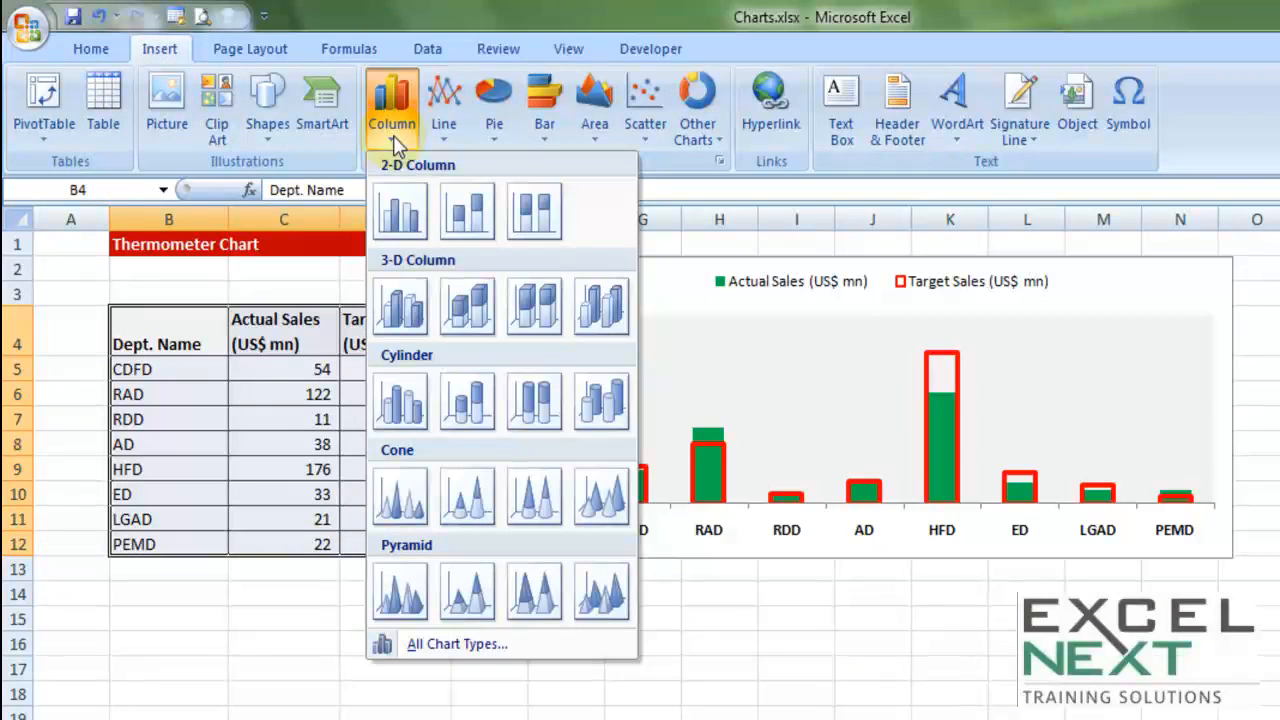
left_click(401, 218)
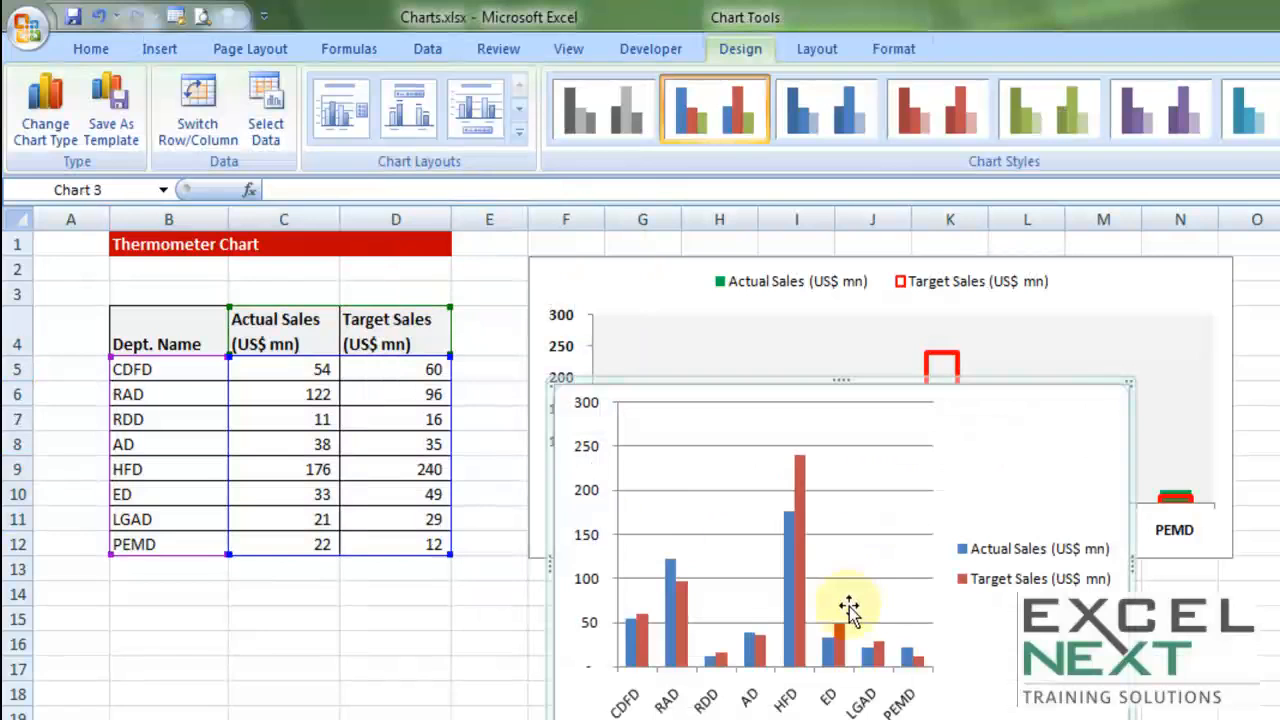
Move the new column chart down to an empty area below the finished thermometer chart
scroll(838, 385, "down", 1)
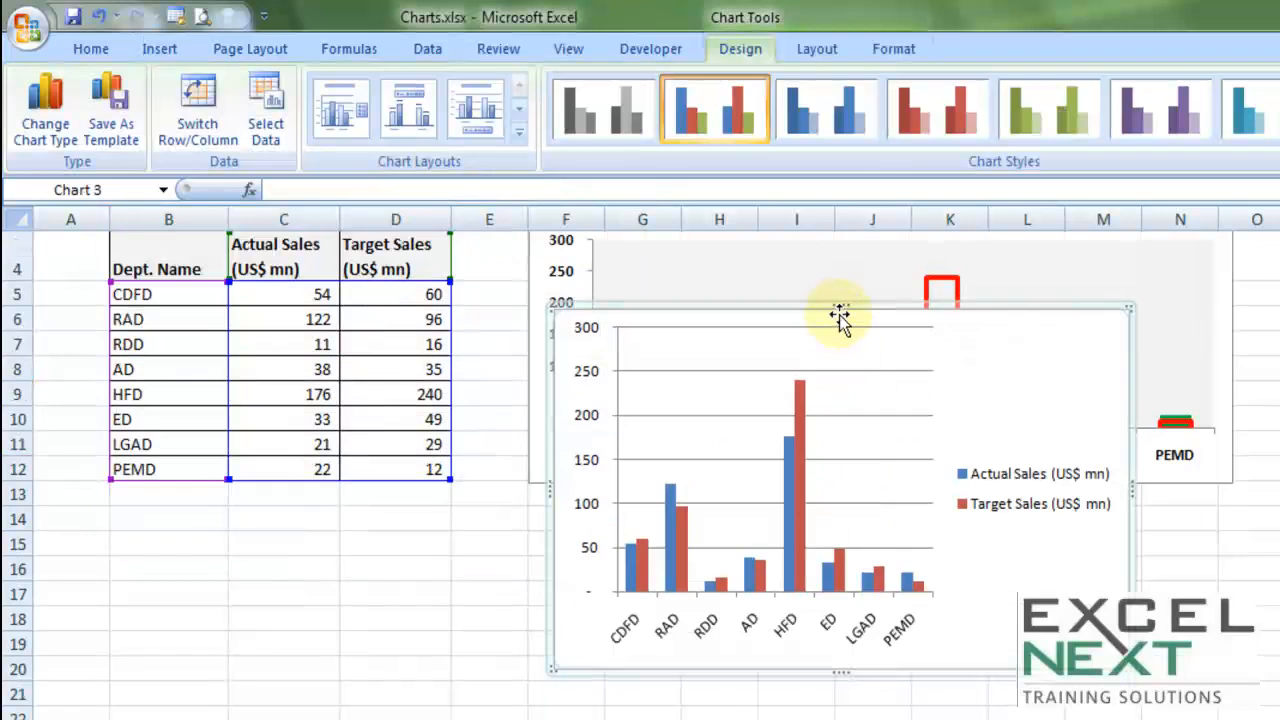
left_click_drag(871, 306, 877, 514)
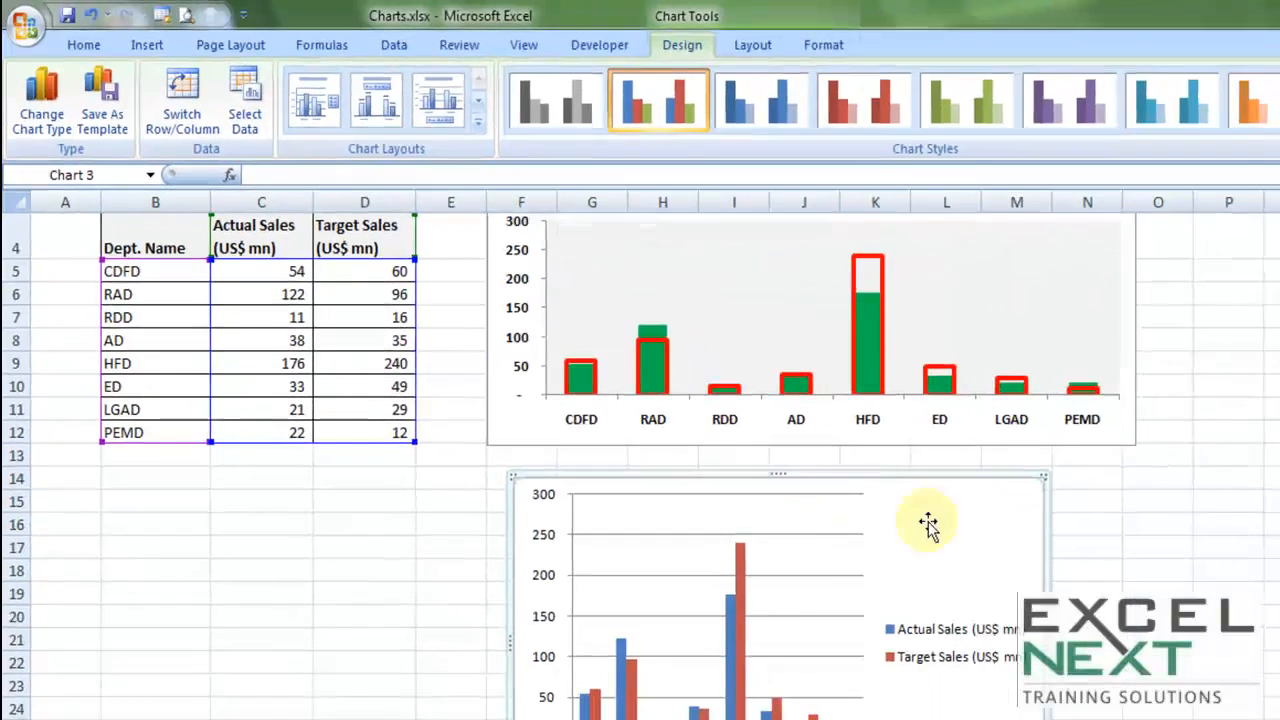
scroll(1050, 552, "down", 1)
scroll(1042, 591, "up", 2)
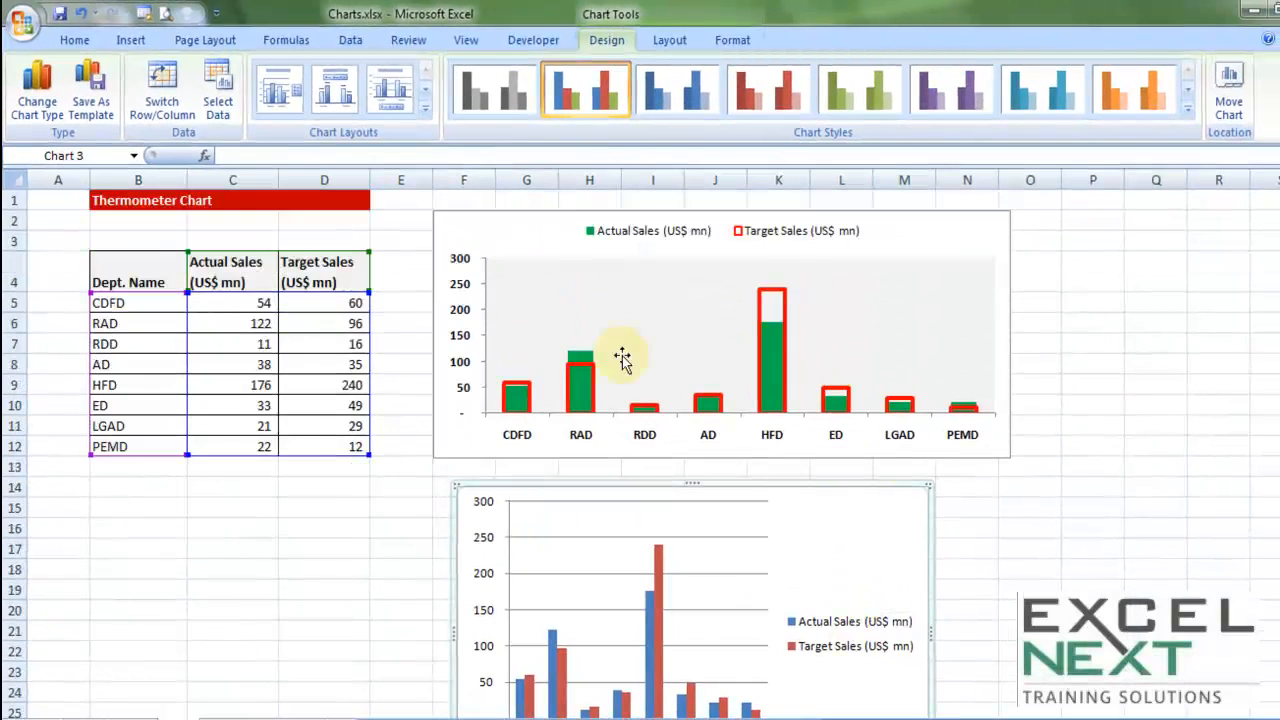
scroll(766, 346, "down", 2)
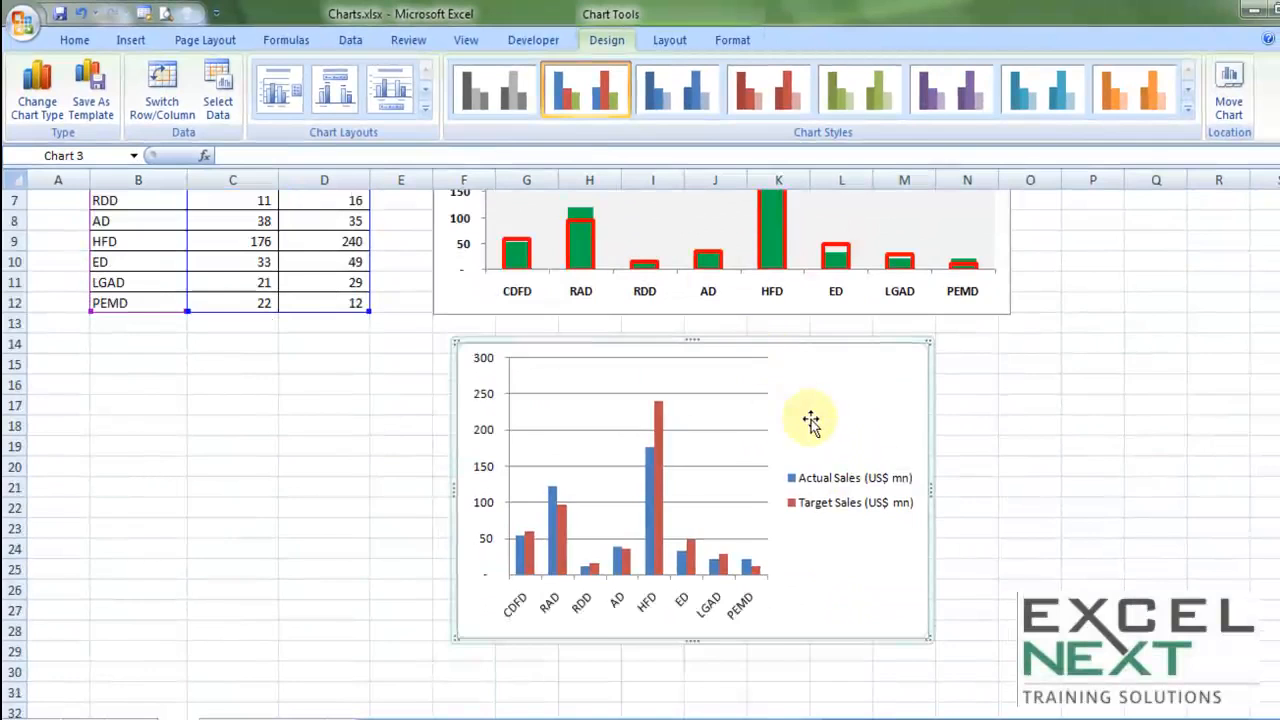
scroll(814, 420, "up", 1)
scroll(826, 571, "up", 1)
scroll(830, 570, "down", 1)
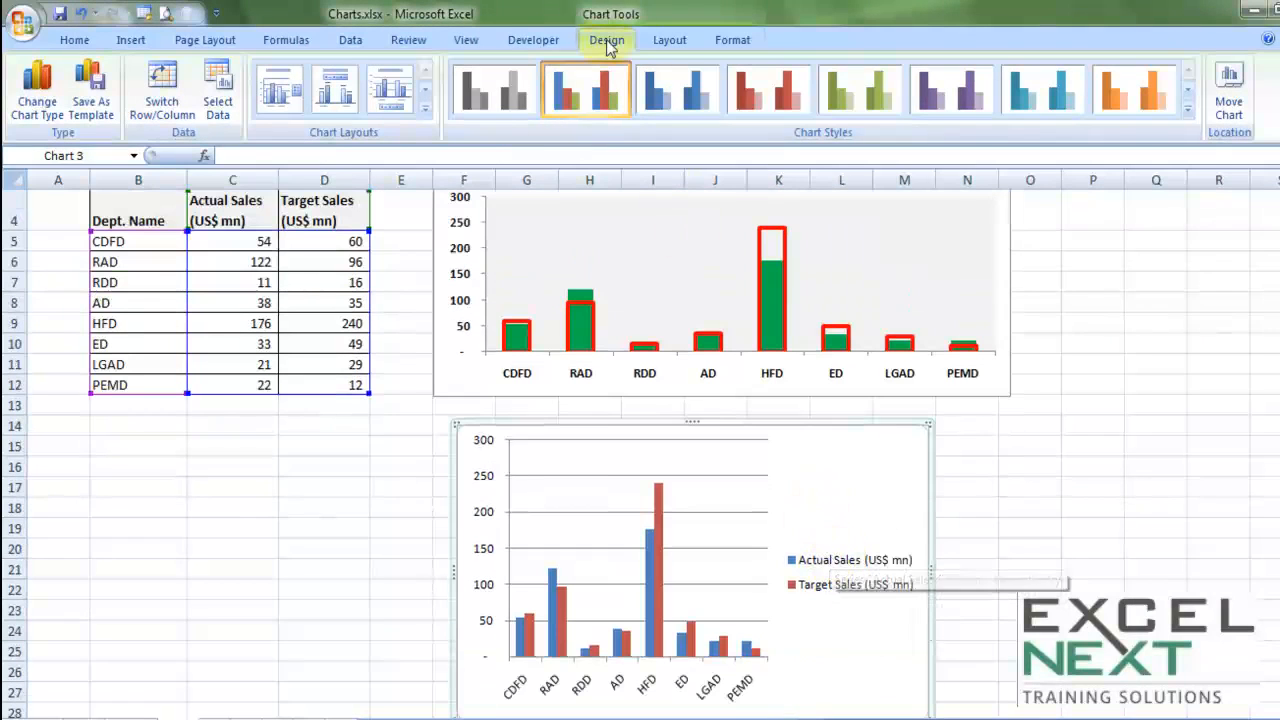
Show the new chart's legend at the top
left_click(660, 40)
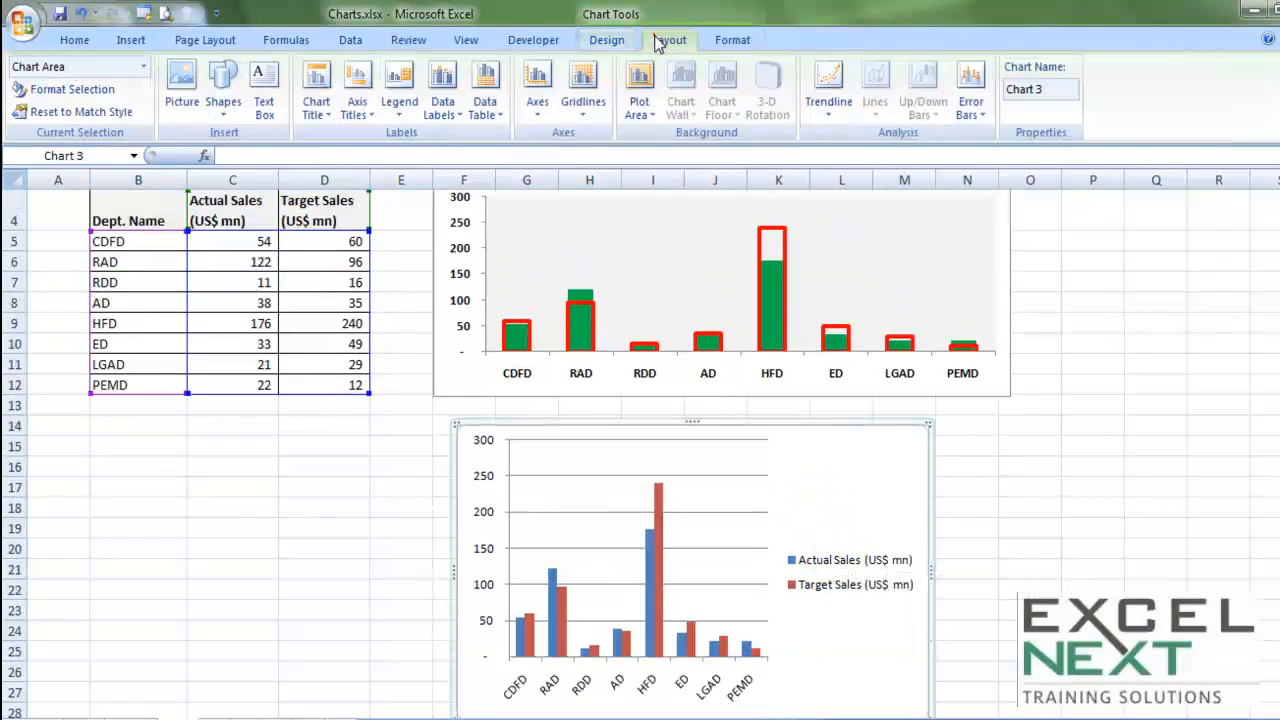
left_click(399, 110)
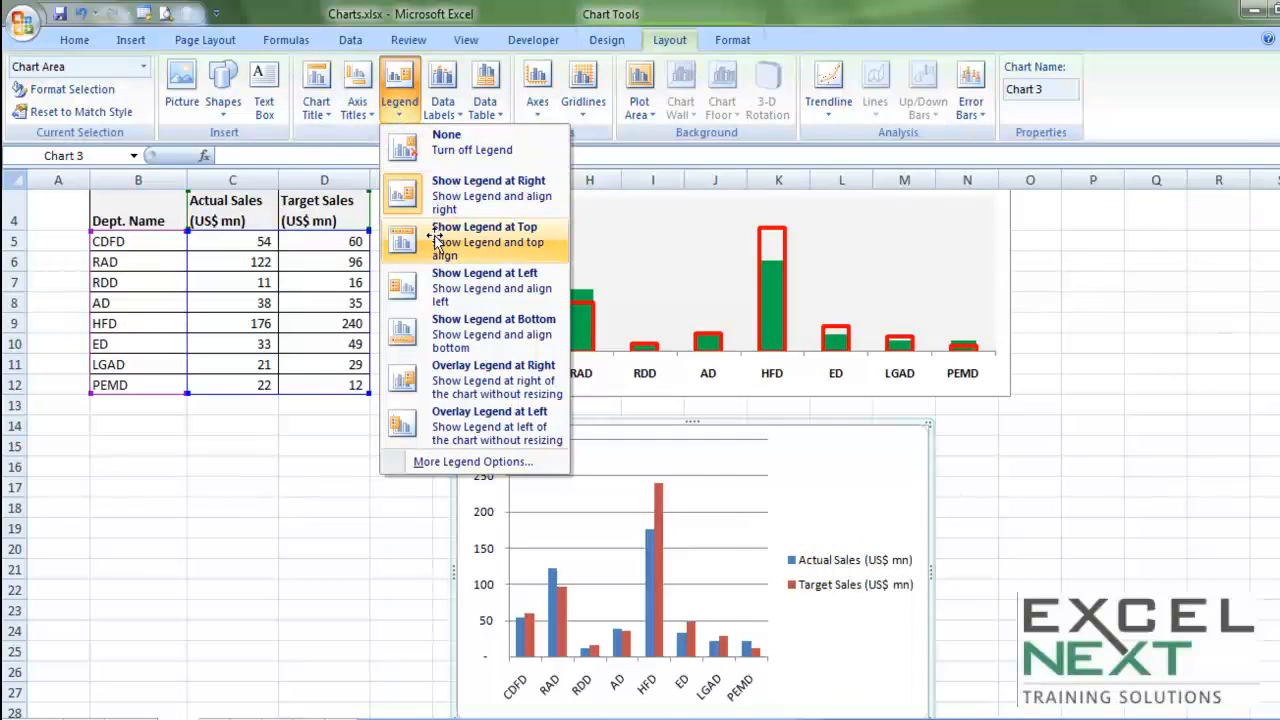
left_click(470, 240)
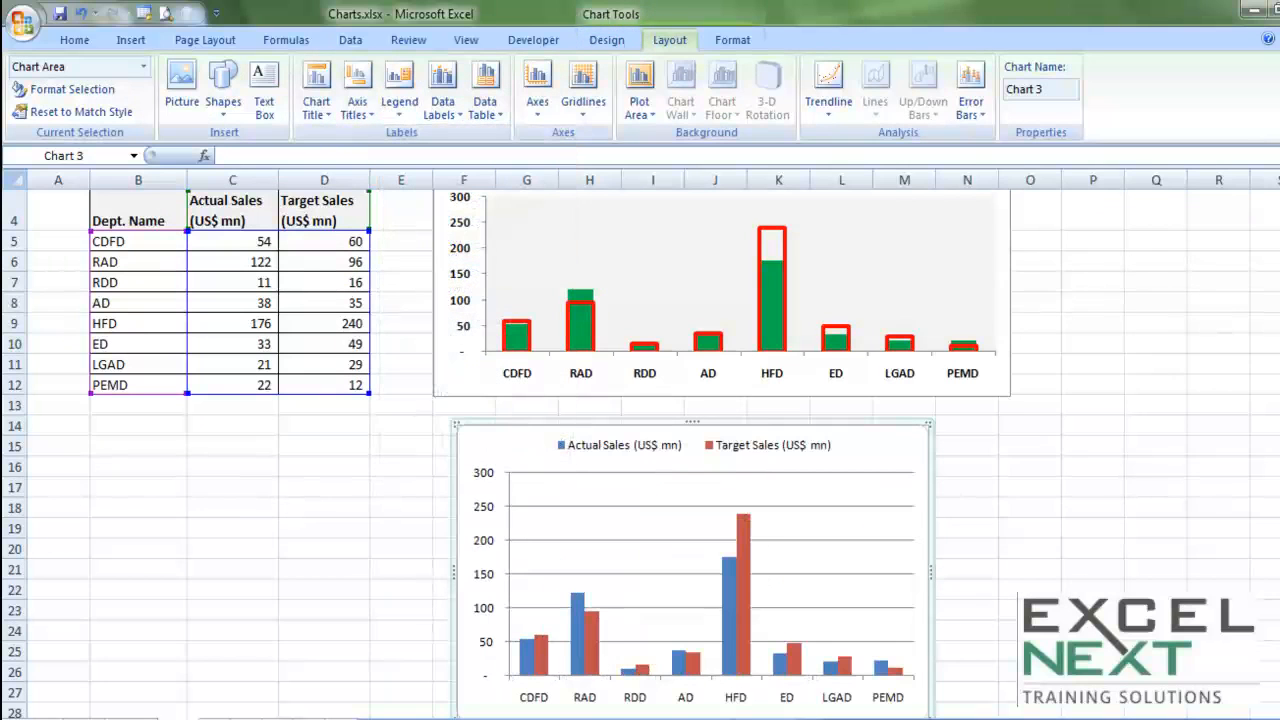
Delete the major horizontal gridlines from the new column chart
left_click(881, 540)
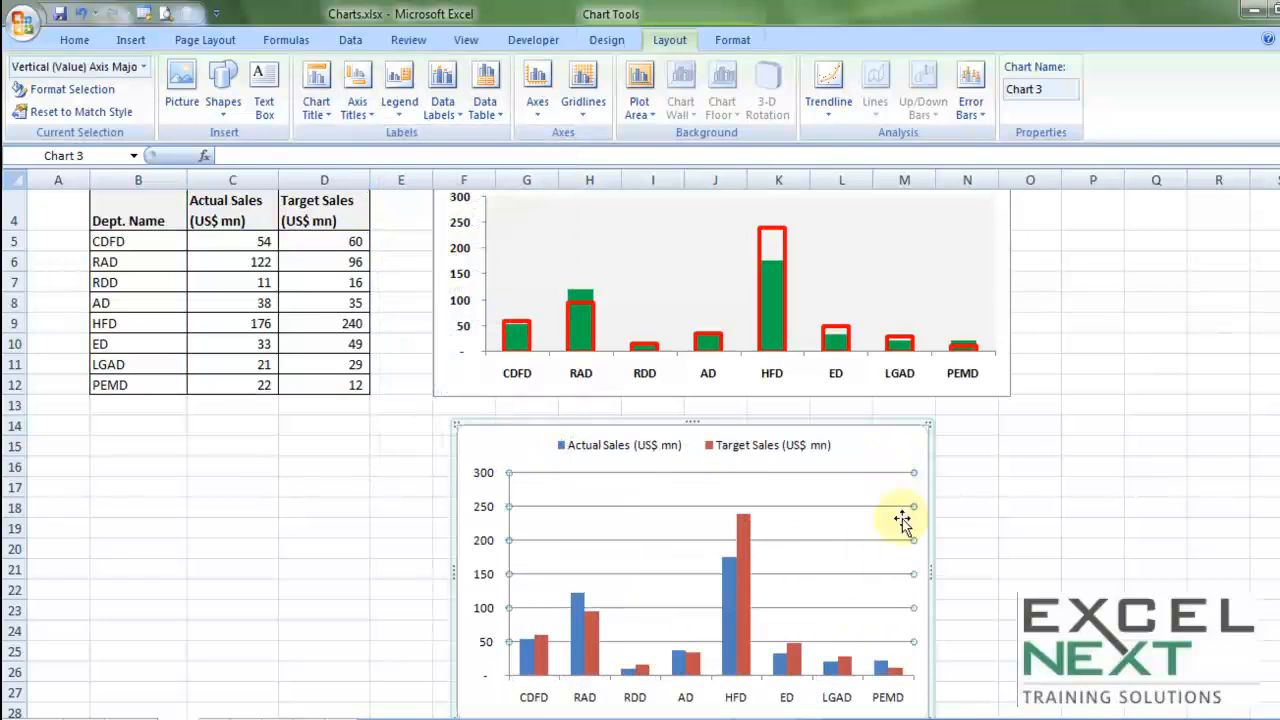
key("Up")
key("Up")
key("Up")
key("Up")
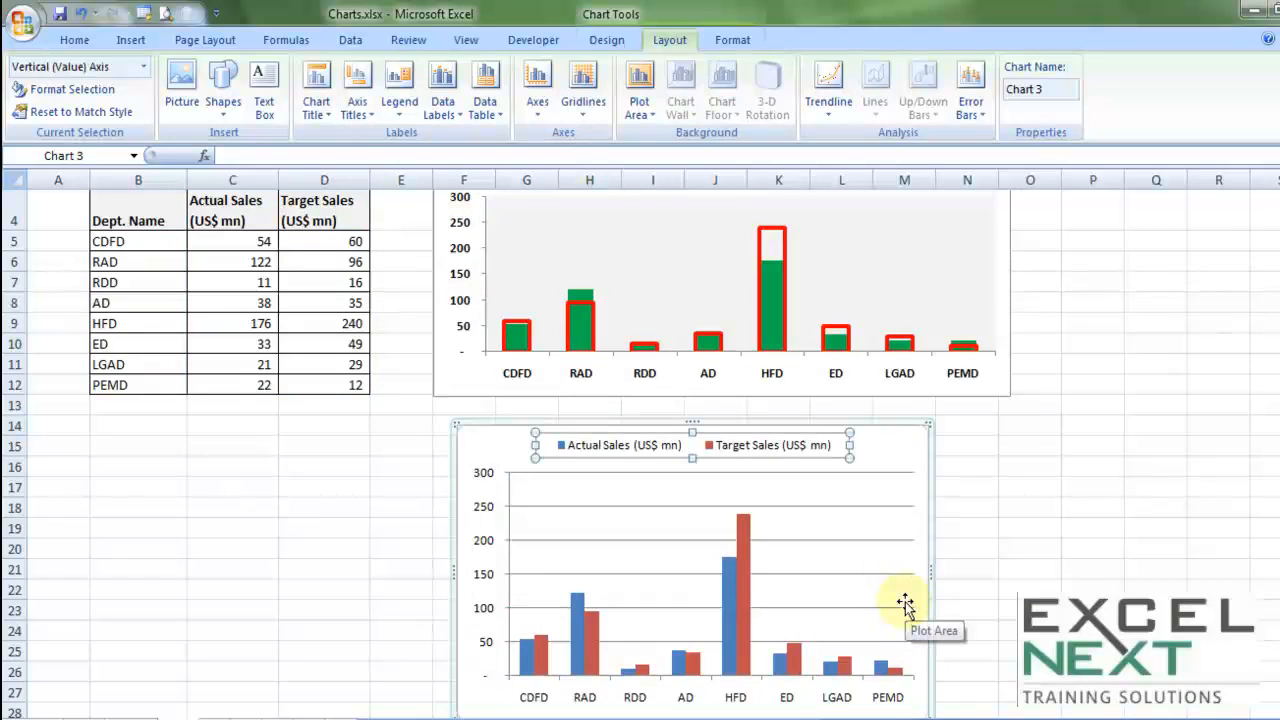
key("Up")
key("Up")
key("Up")
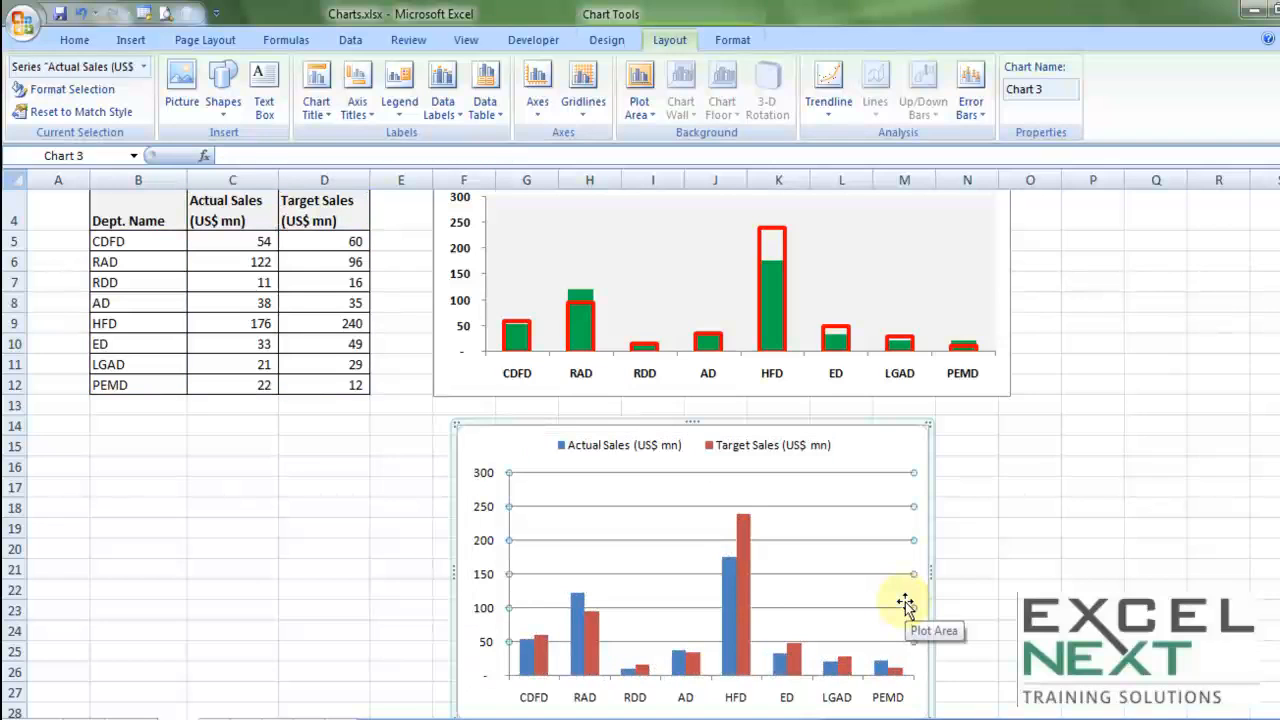
key("Delete")
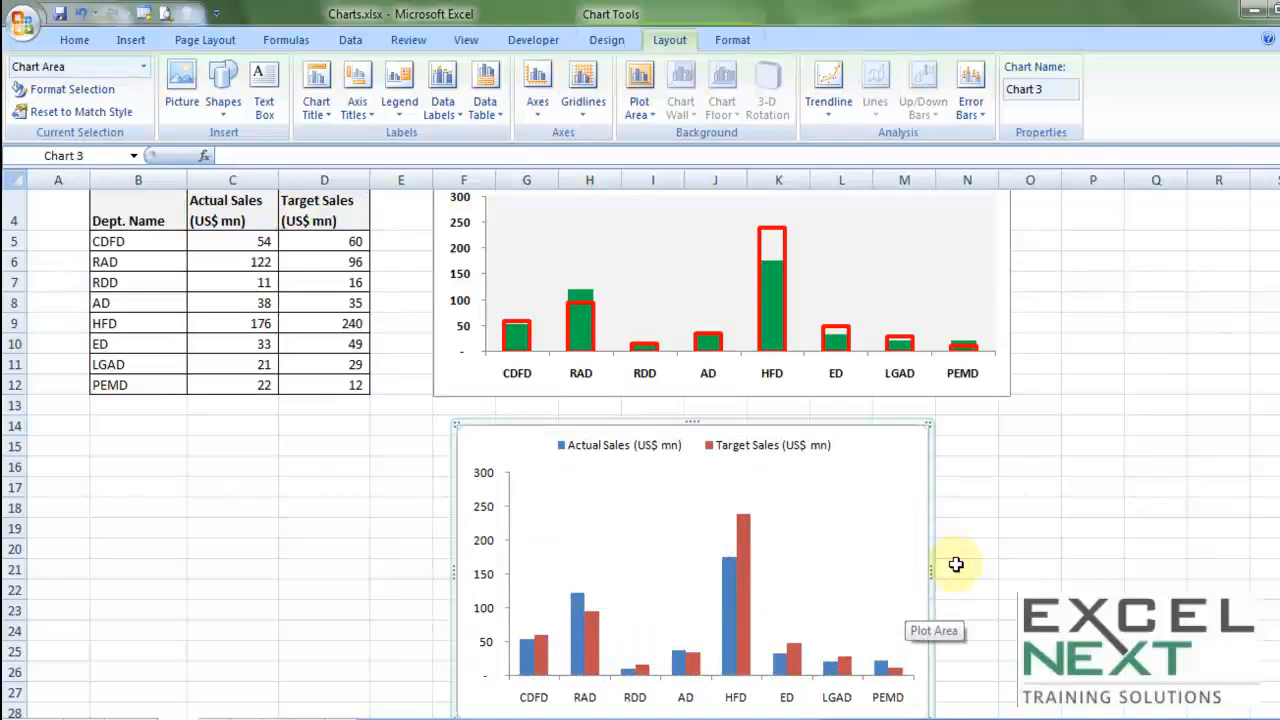
scroll(936, 549, "down", 1)
scroll(930, 549, "up", 1)
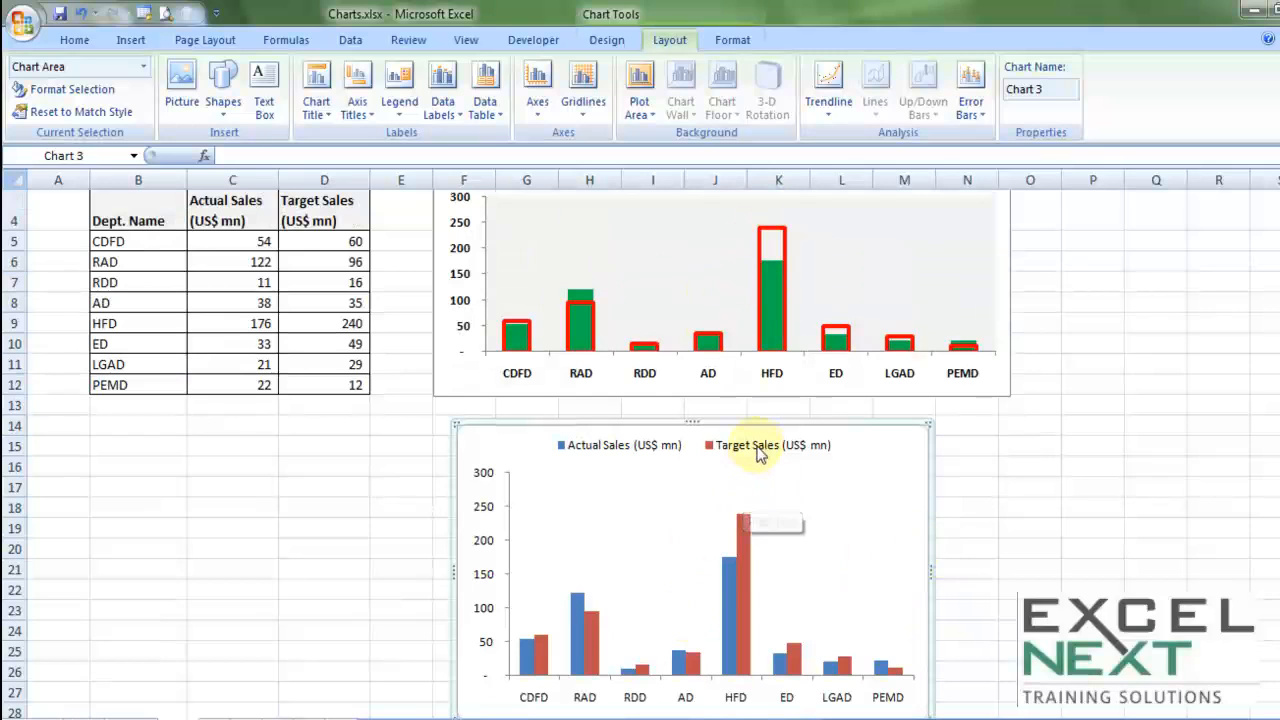
mouse_move(748, 553)
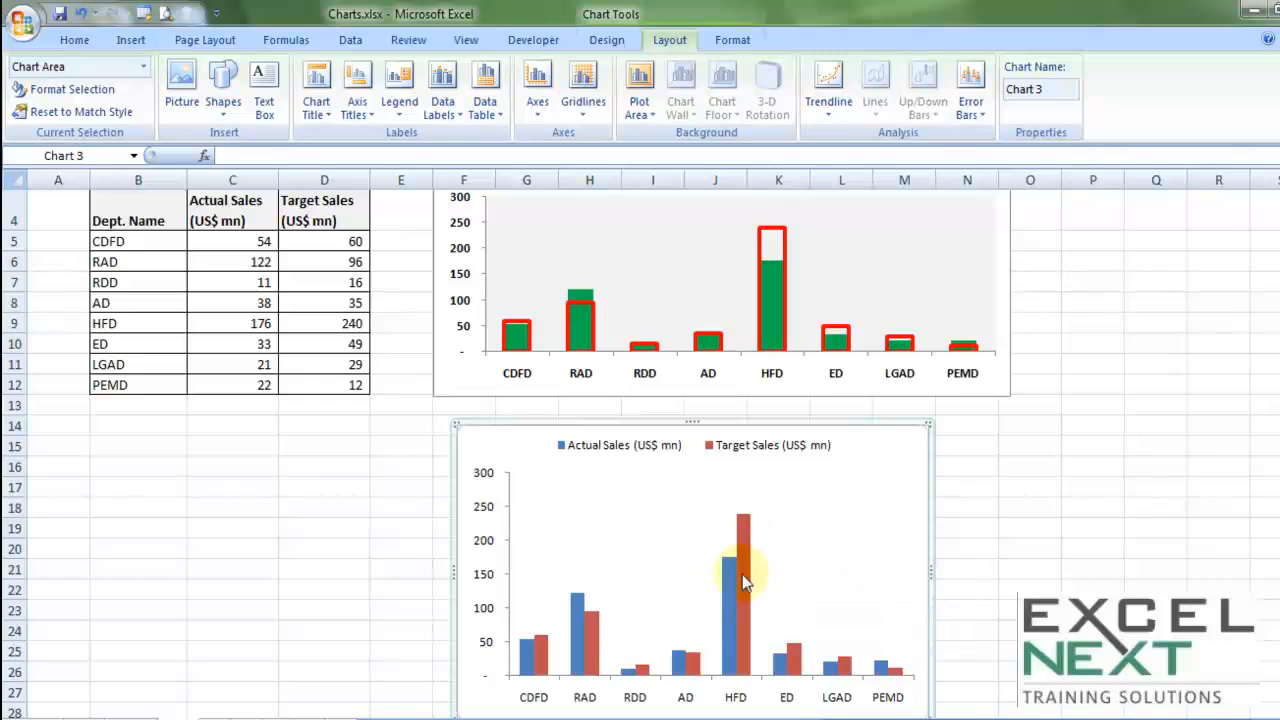
mouse_move(742, 590)
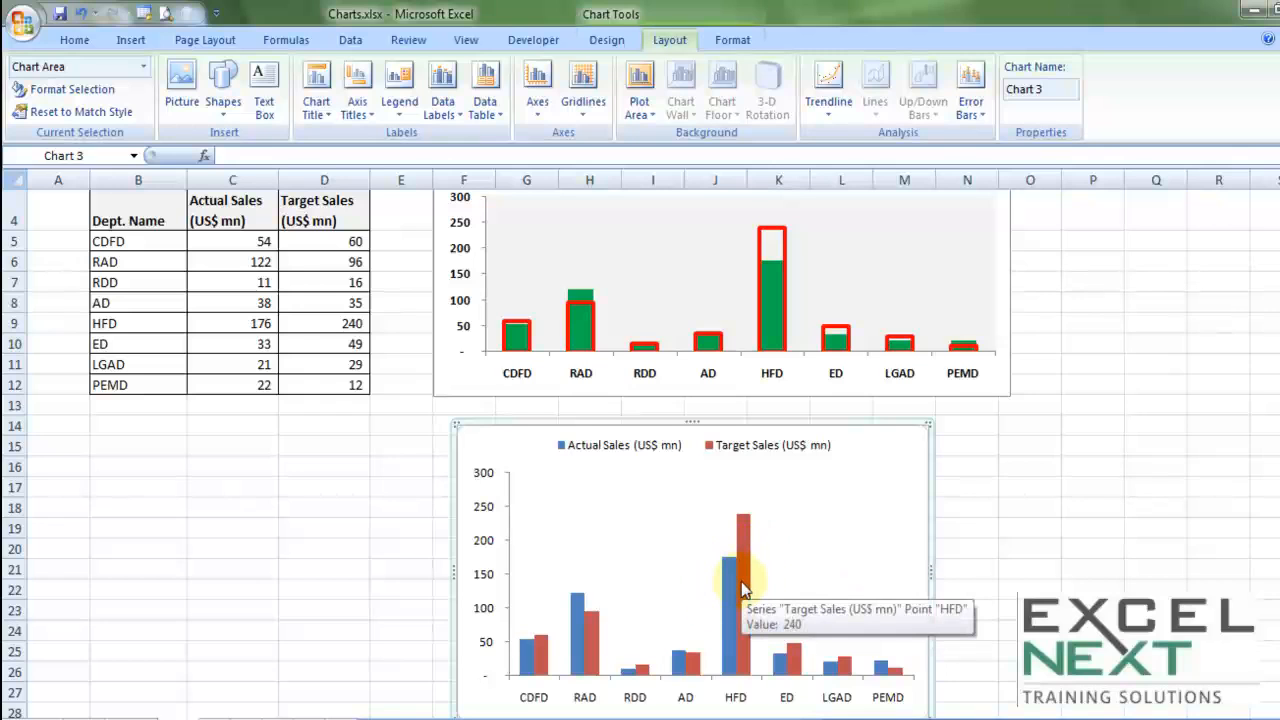
Set the series overlap of the Target Sales columns to 100% in the new chart
left_click(742, 540)
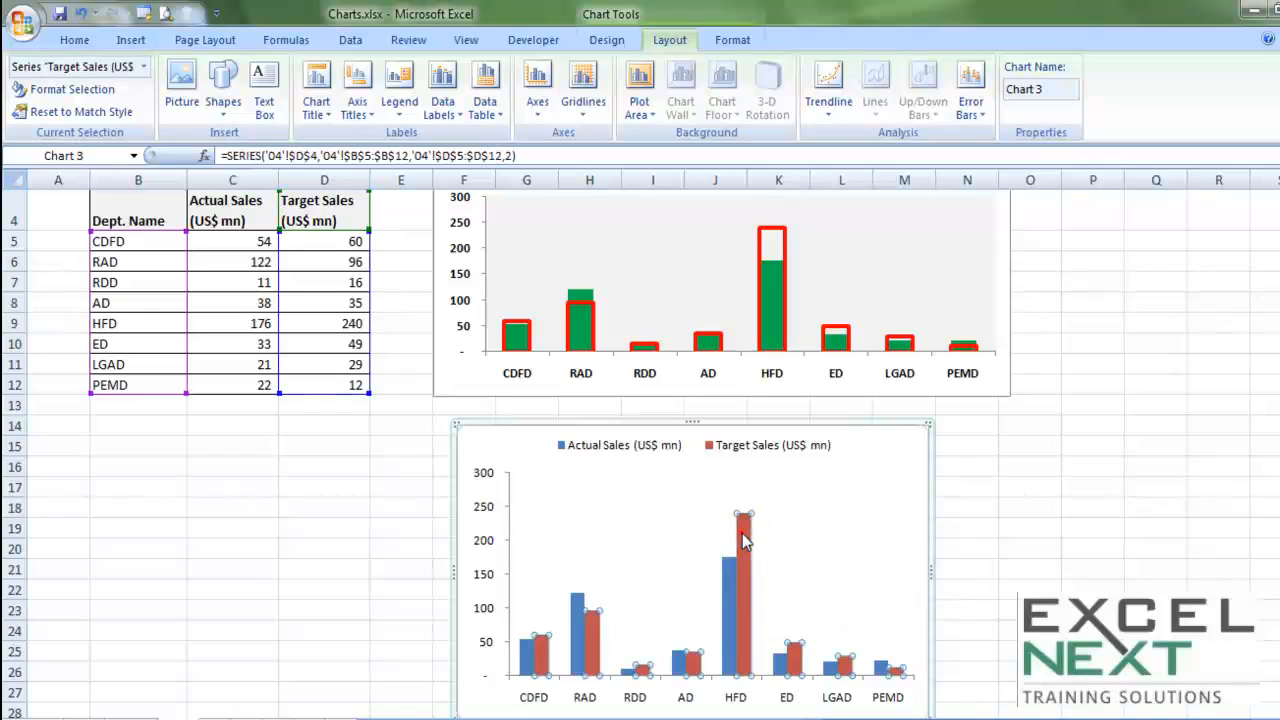
mouse_move(730, 577)
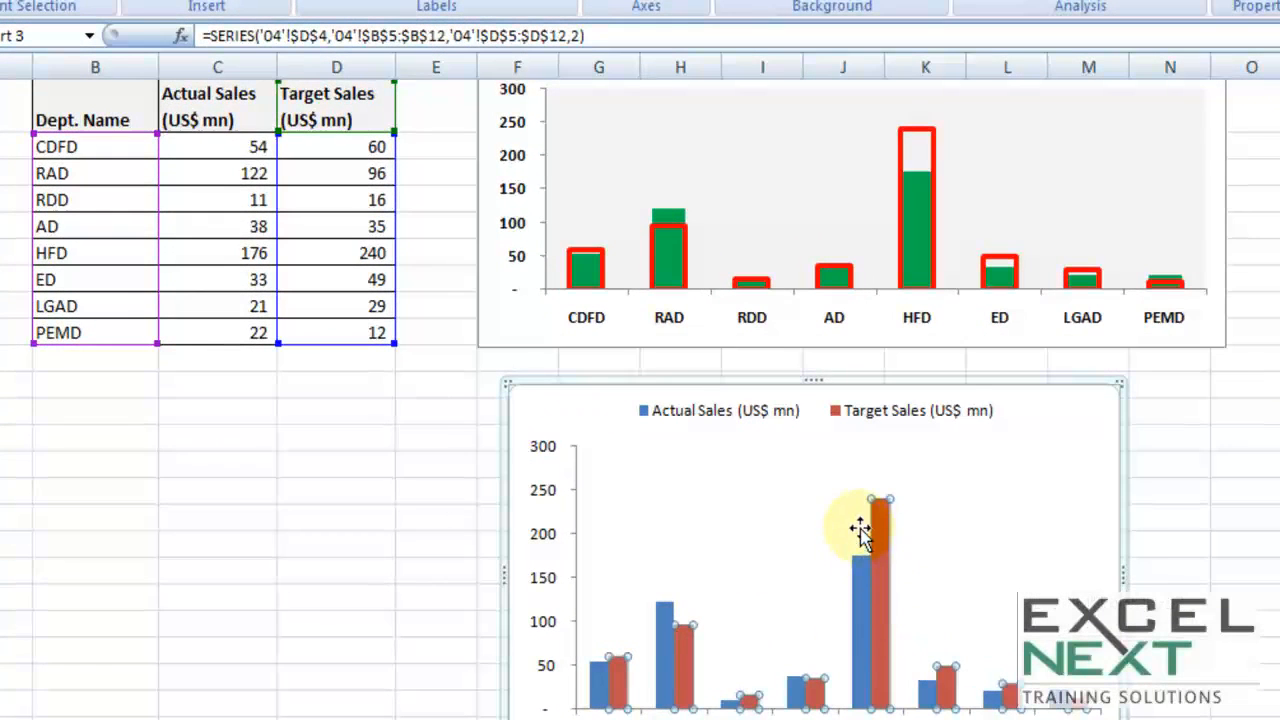
scroll(866, 520, "down", 2)
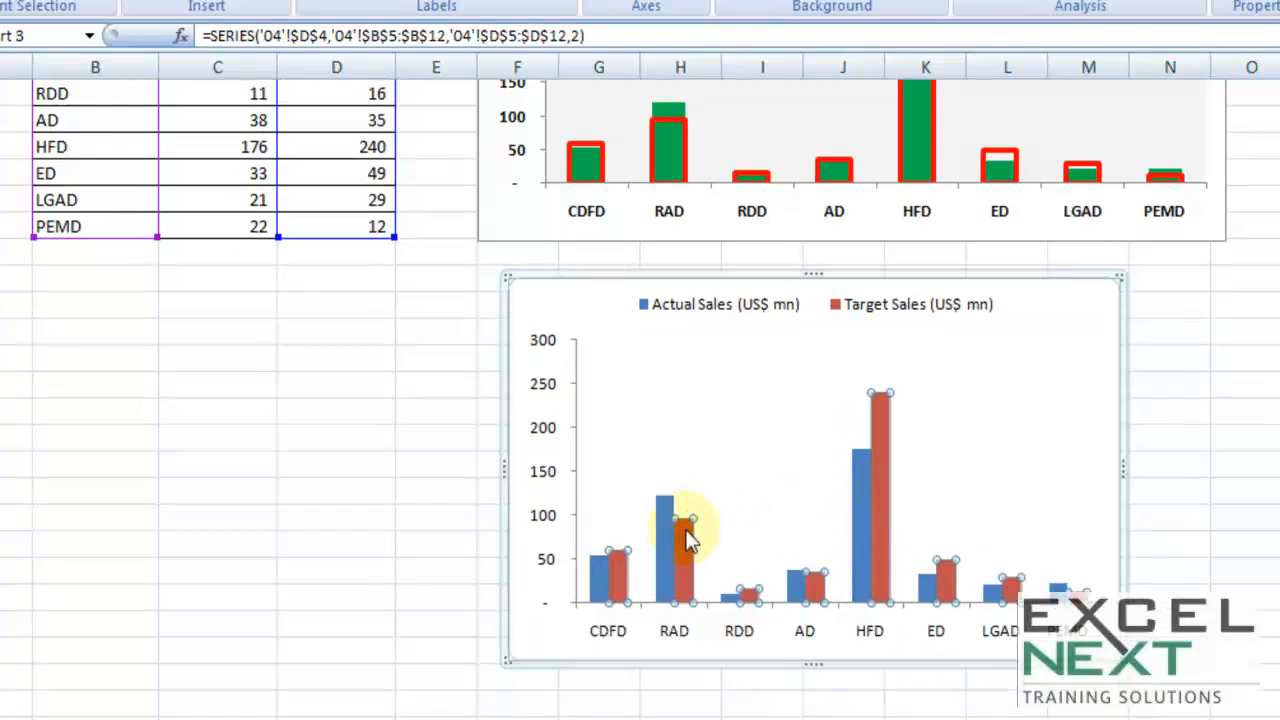
right_click(879, 447)
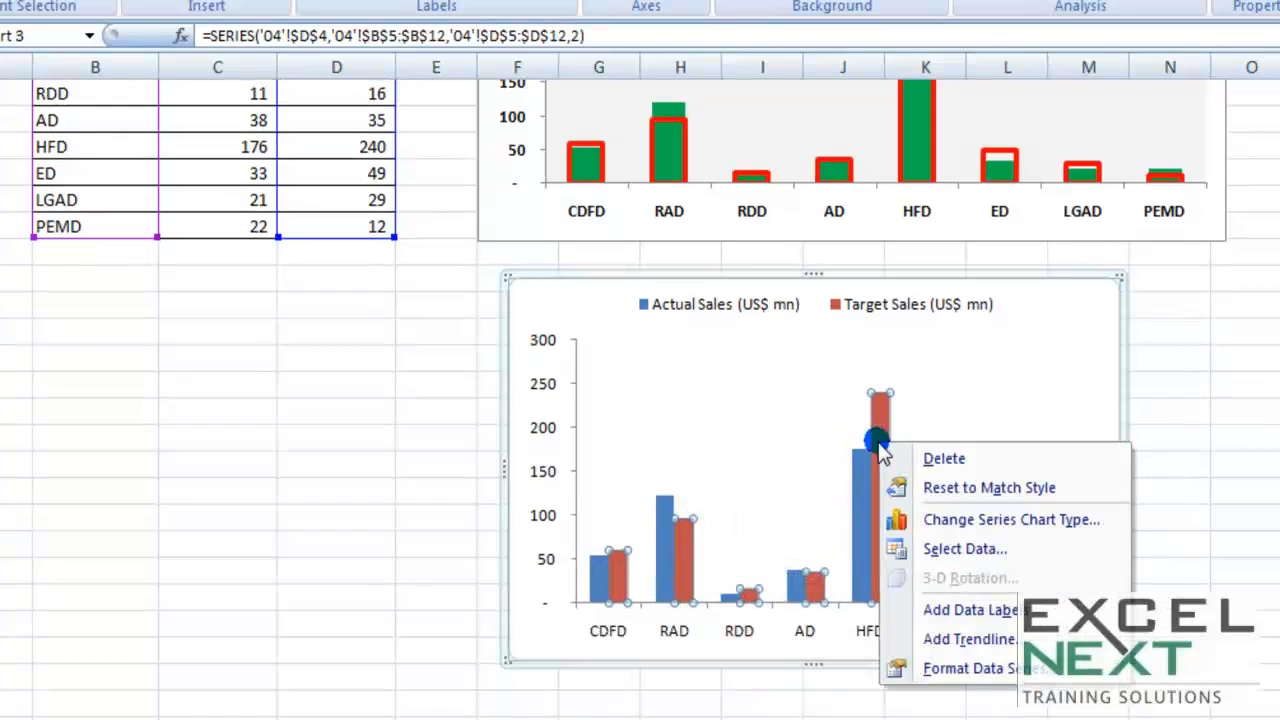
left_click(960, 668)
left_click_drag(697, 28, 320, 18)
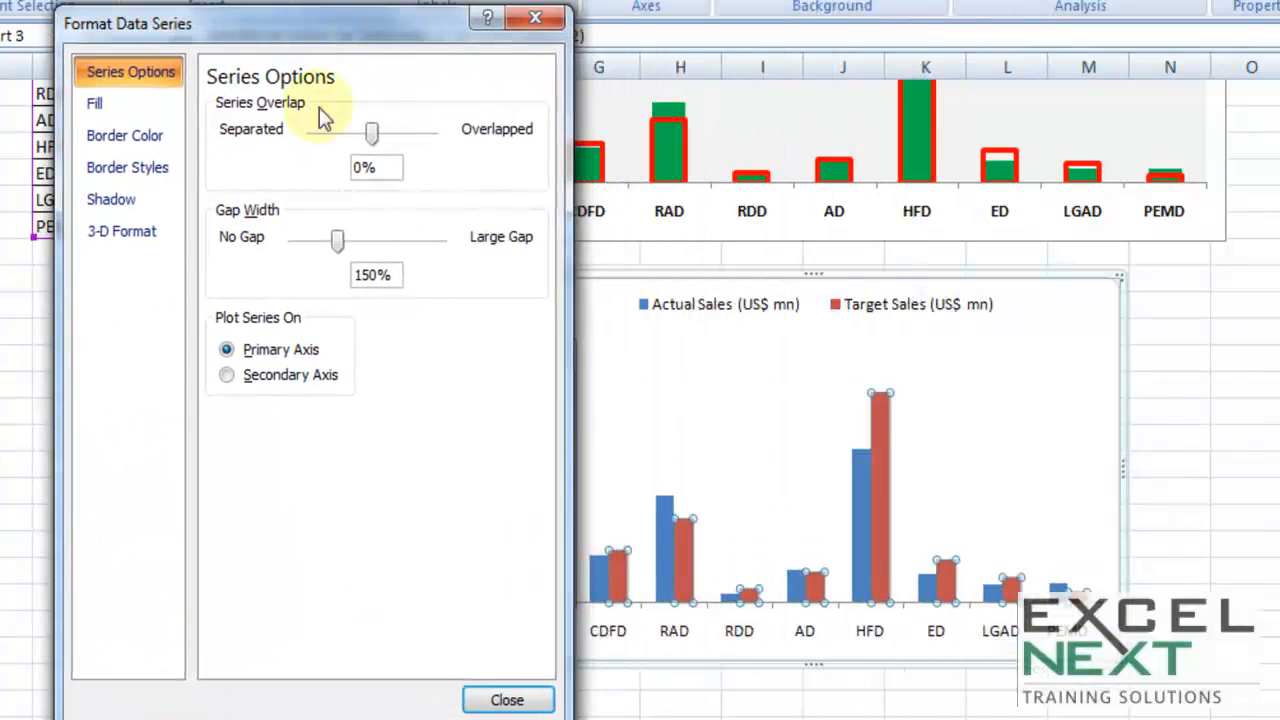
left_click_drag(372, 133, 450, 145)
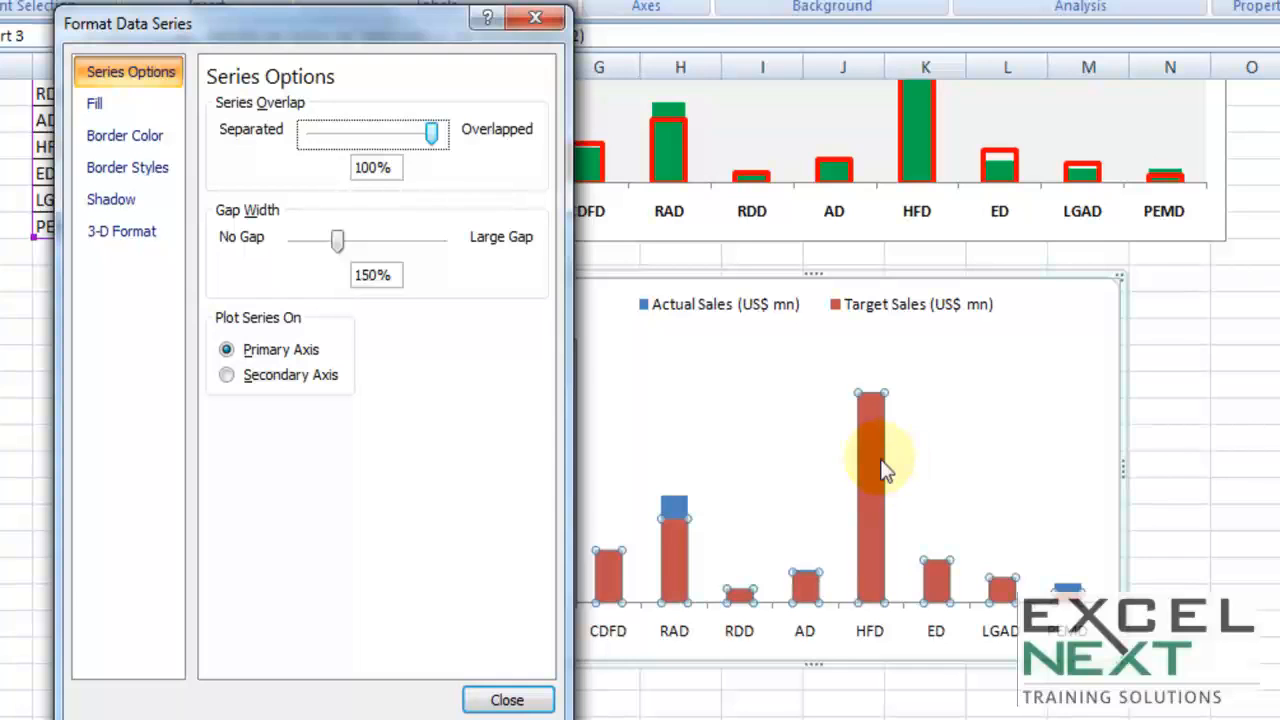
Set the Target Sales columns to no fill and give them a solid red border
left_click(100, 110)
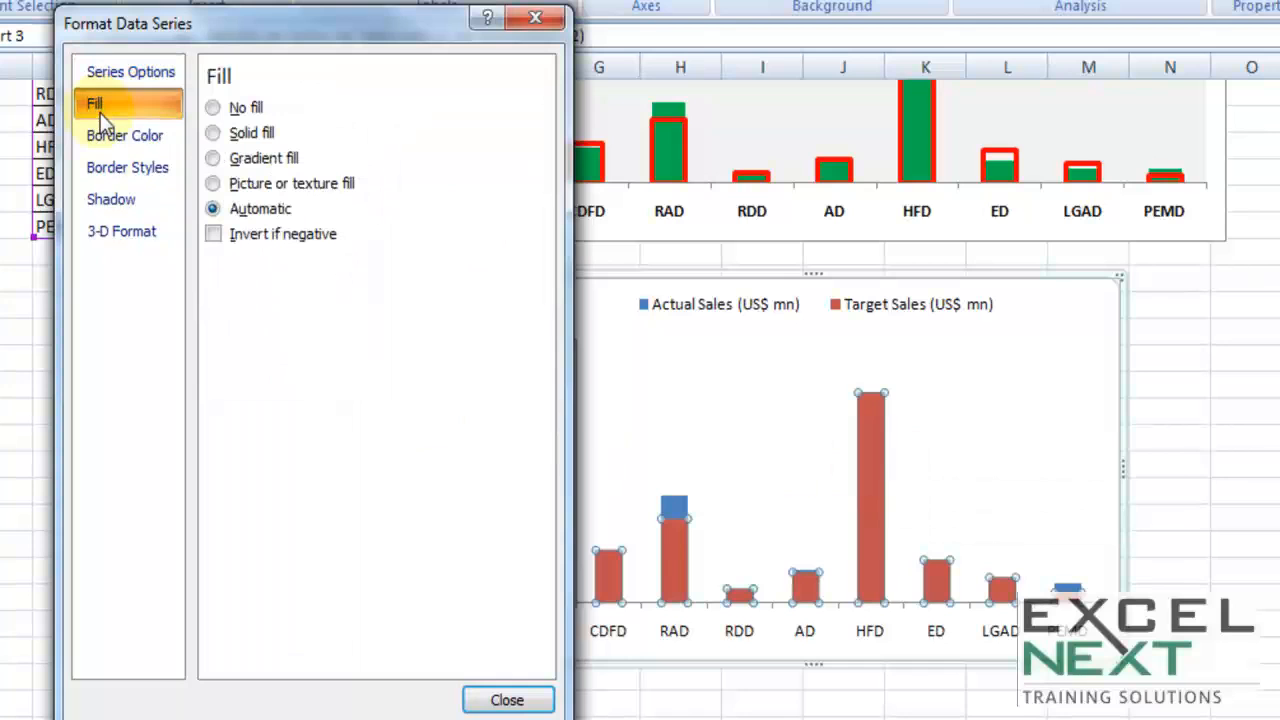
left_click(213, 108)
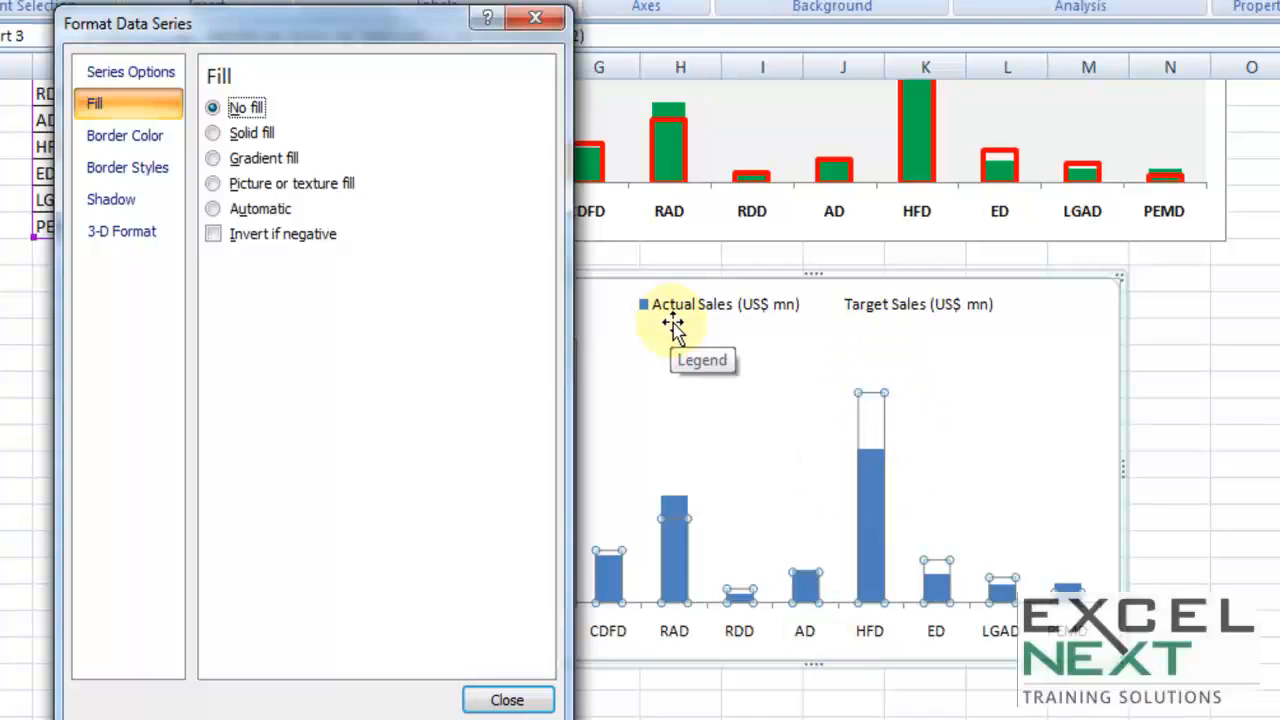
left_click(138, 138)
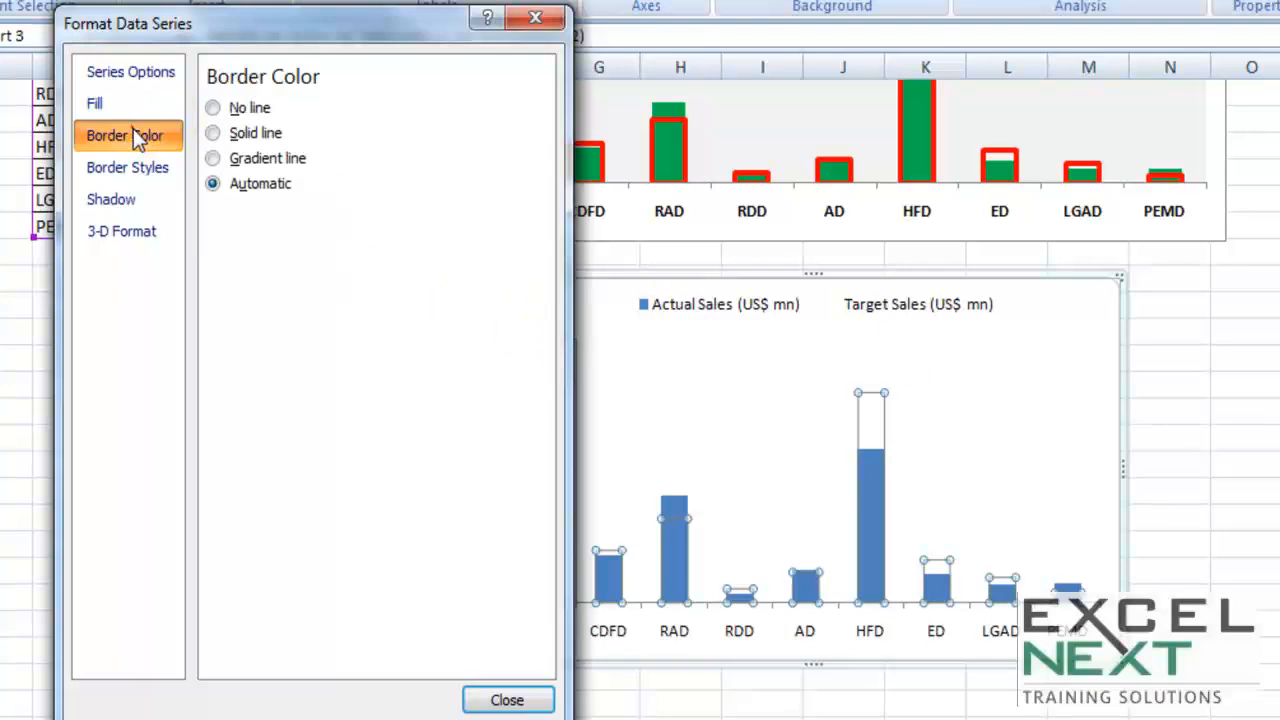
left_click(214, 135)
left_click(320, 217)
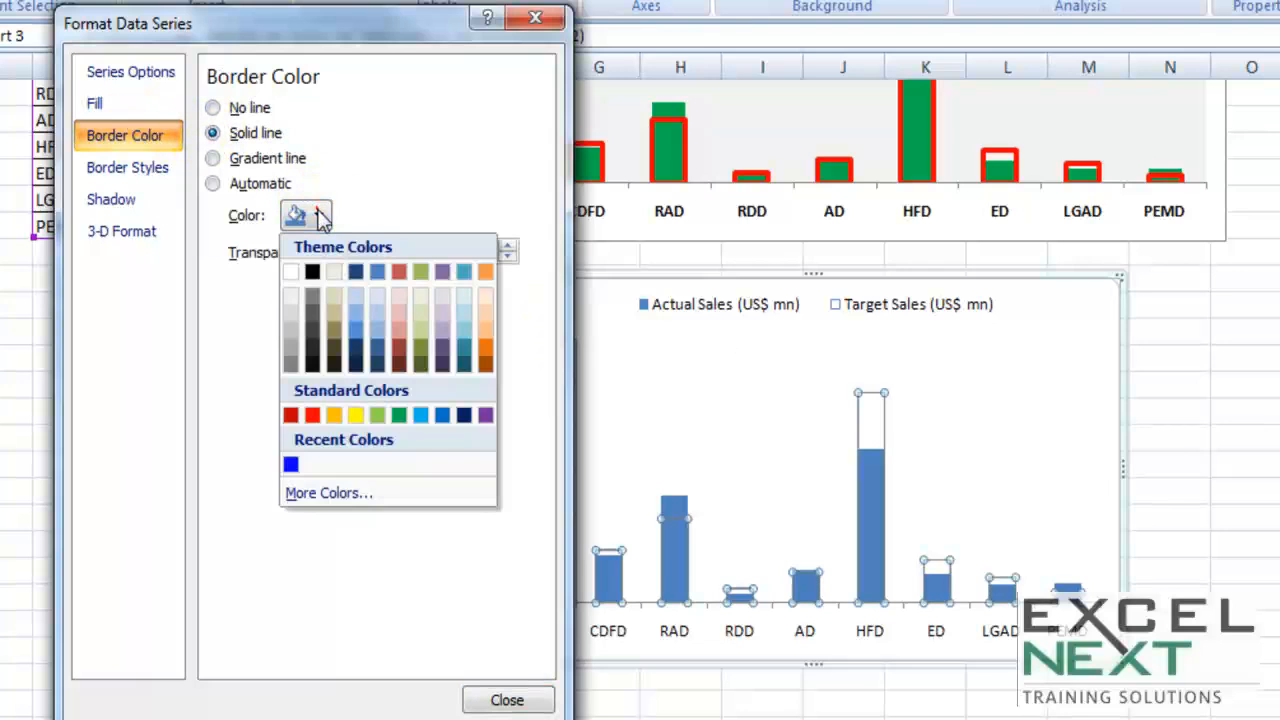
left_click(313, 416)
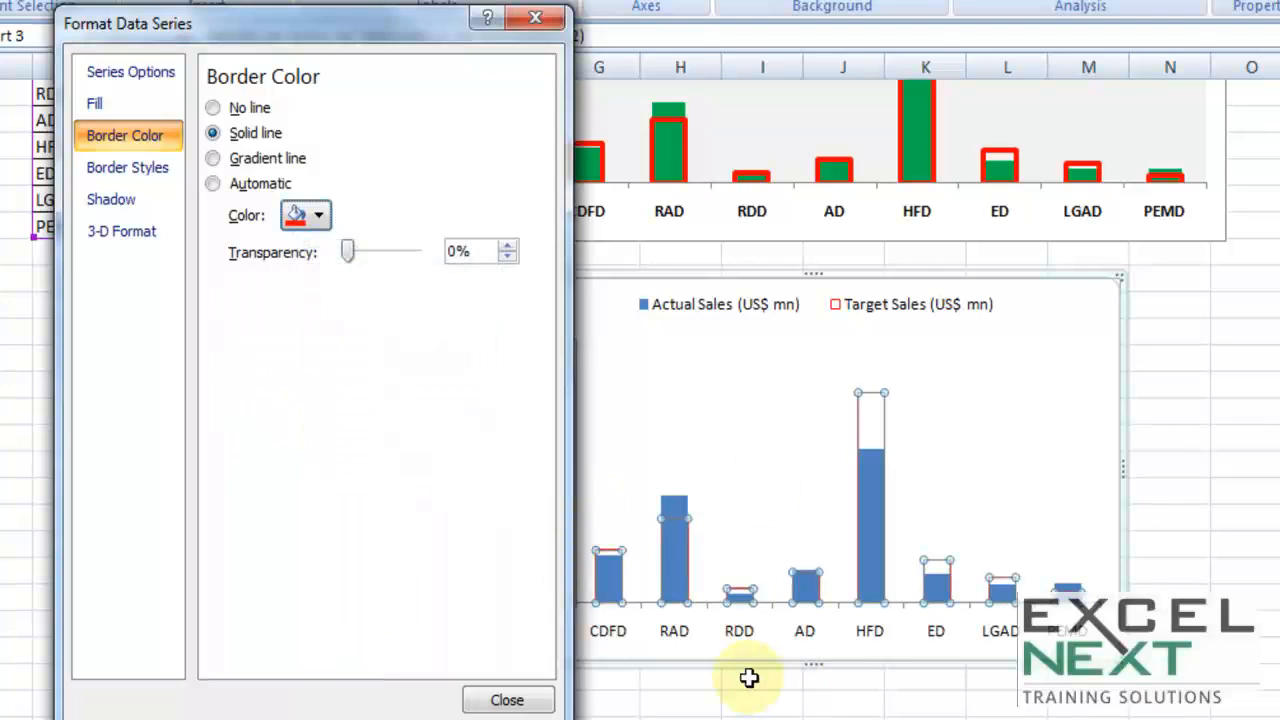
Set the border width of the Target Sales columns to 3.5 pt and close the series formatting
left_click(130, 166)
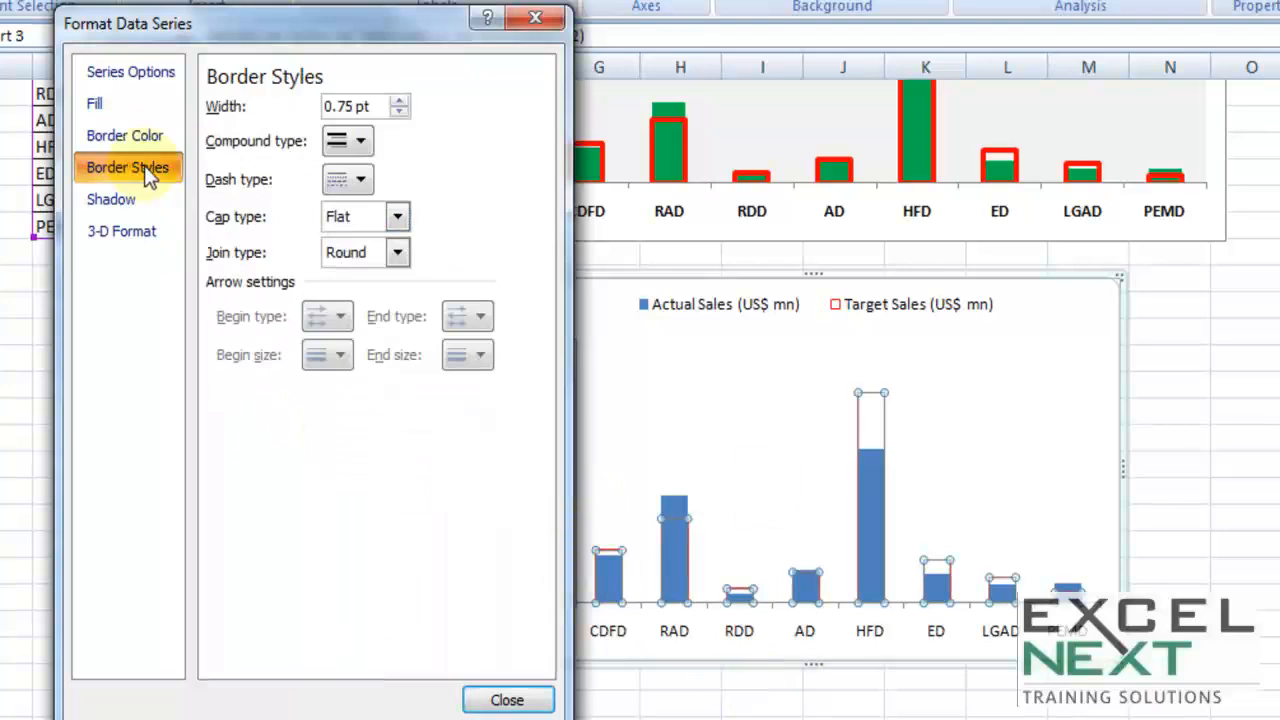
left_click(399, 102)
left_click(399, 102)
left_click(398, 102)
left_click(397, 102)
left_click(386, 102)
double_click(386, 102)
left_click(385, 102)
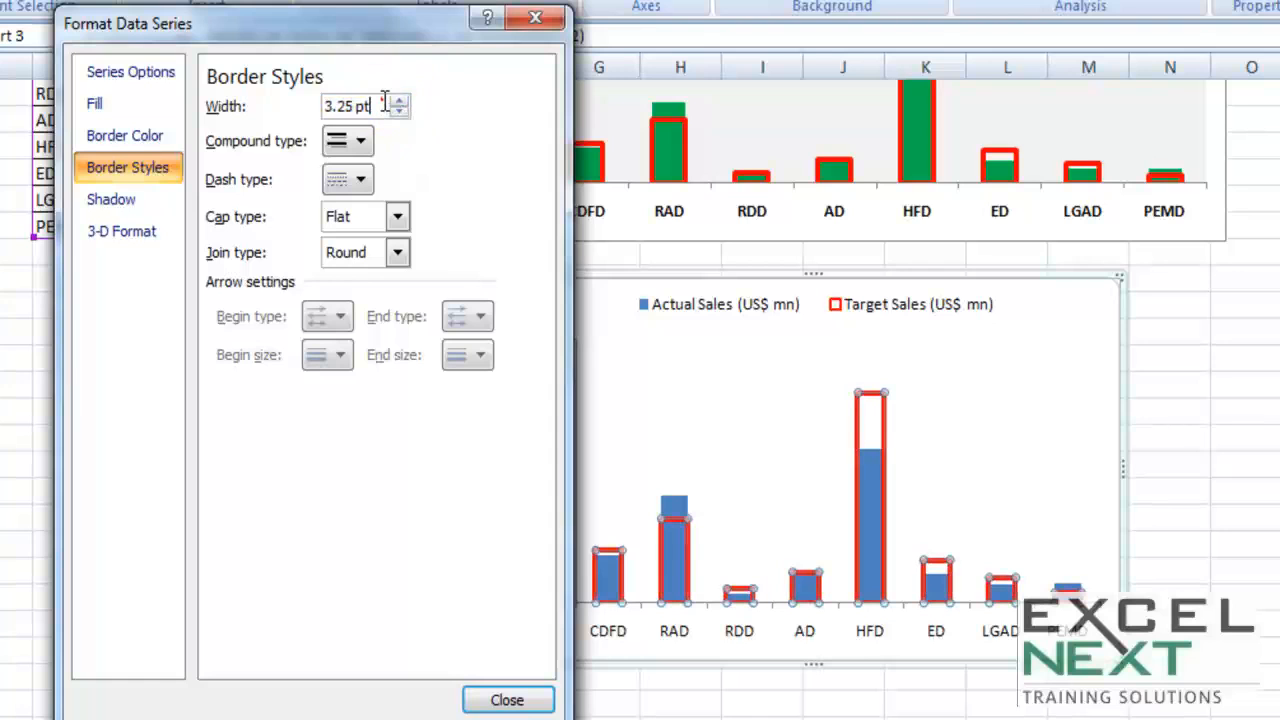
left_click(399, 101)
left_click(400, 101)
left_click(400, 102)
left_click(400, 111)
left_click(510, 700)
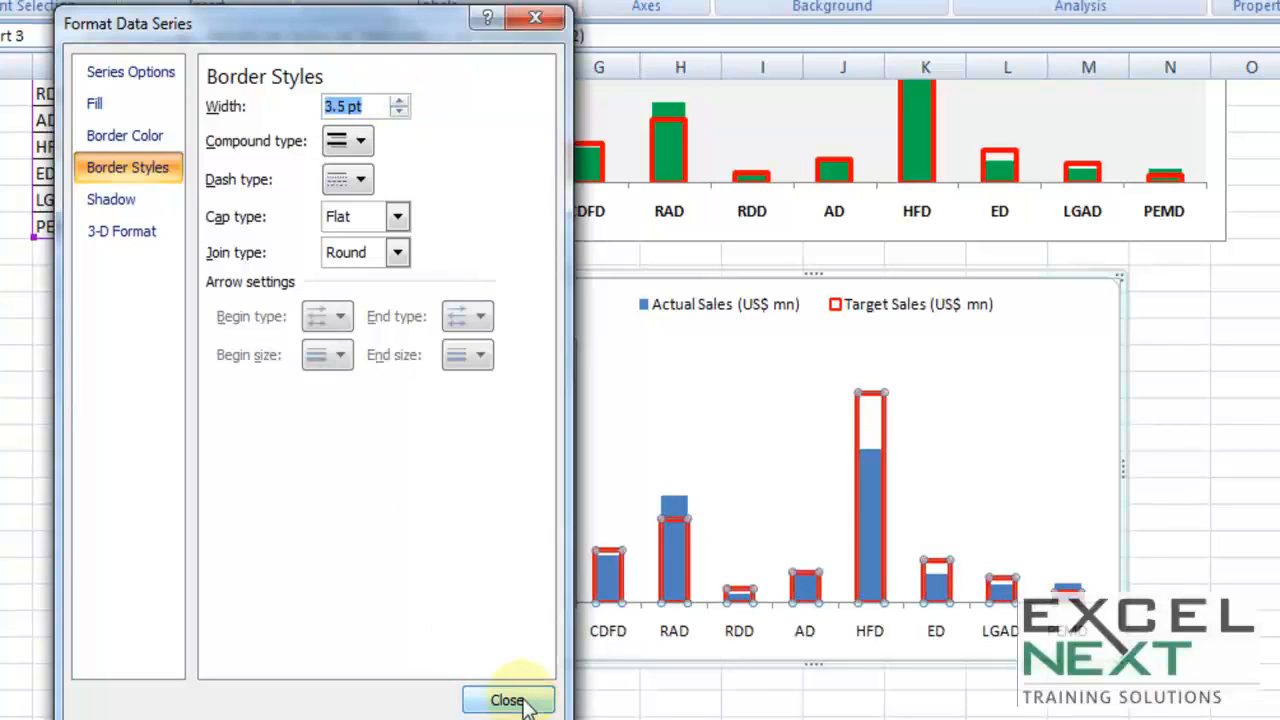
left_click(1232, 498)
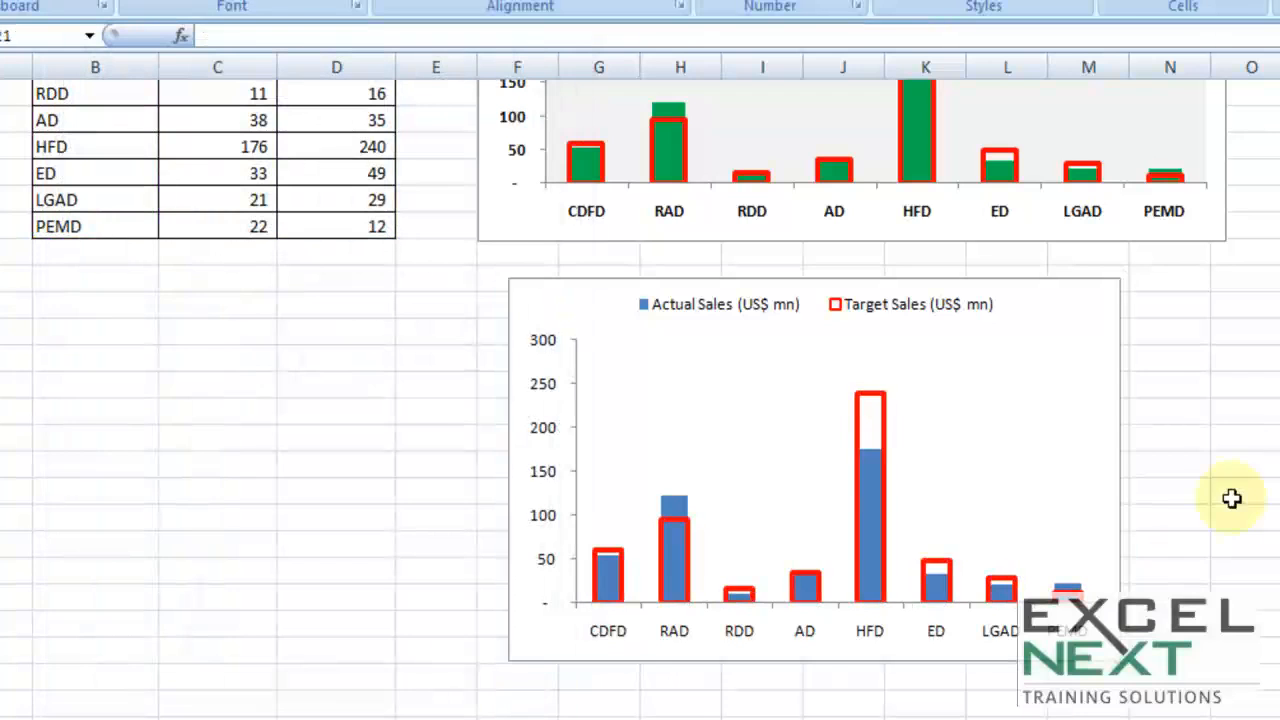
Fill the Actual Sales columns of the new chart with the standard green color
scroll(1174, 516, "up", 3)
scroll(1170, 516, "down", 3)
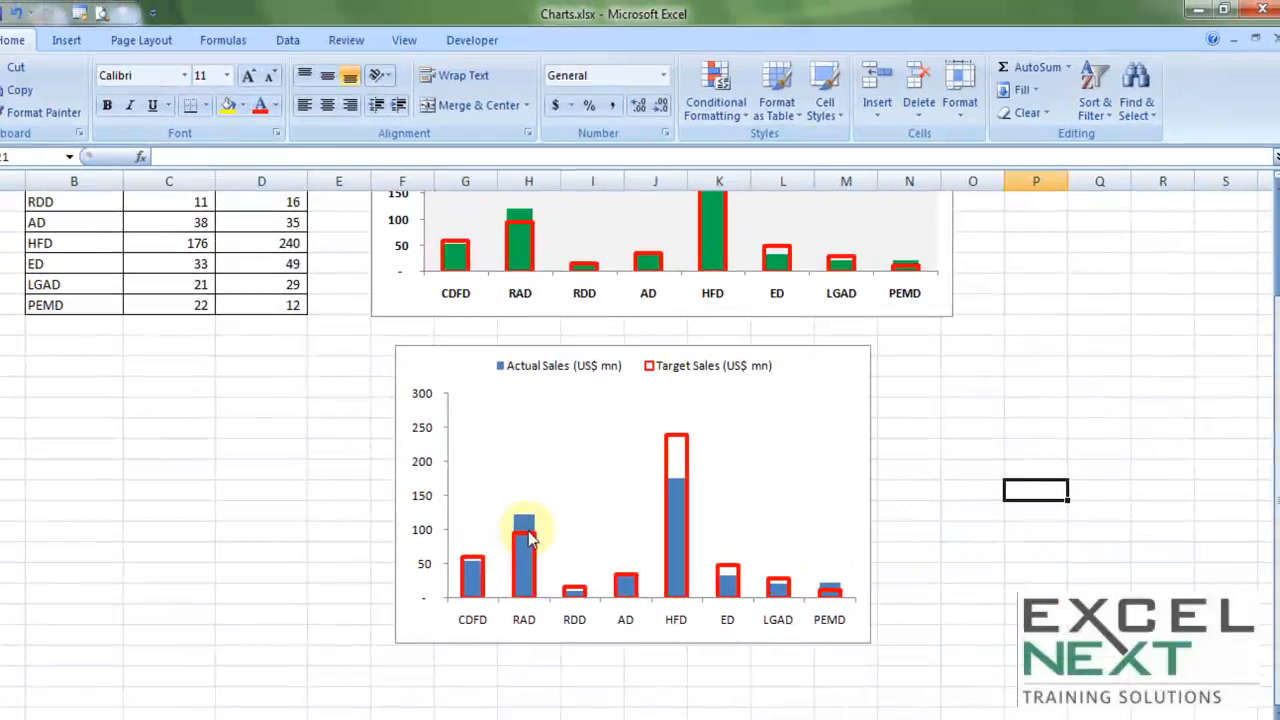
left_click(674, 510)
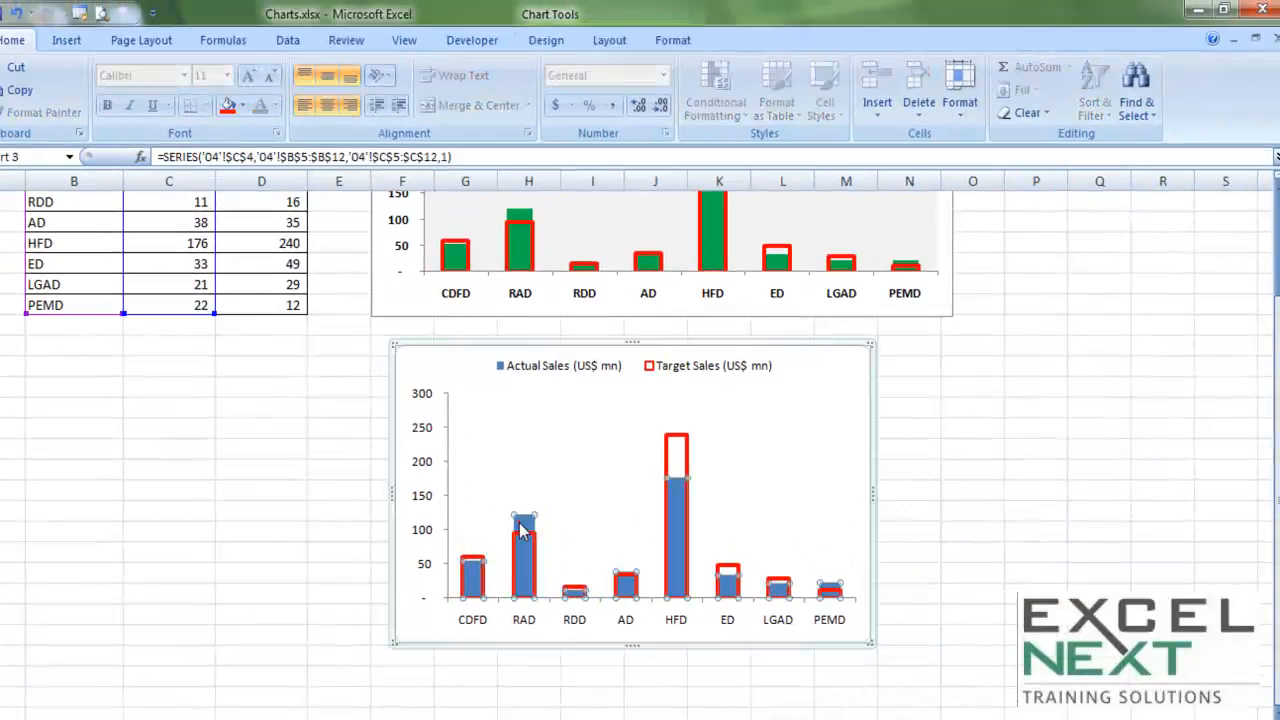
left_click(647, 50)
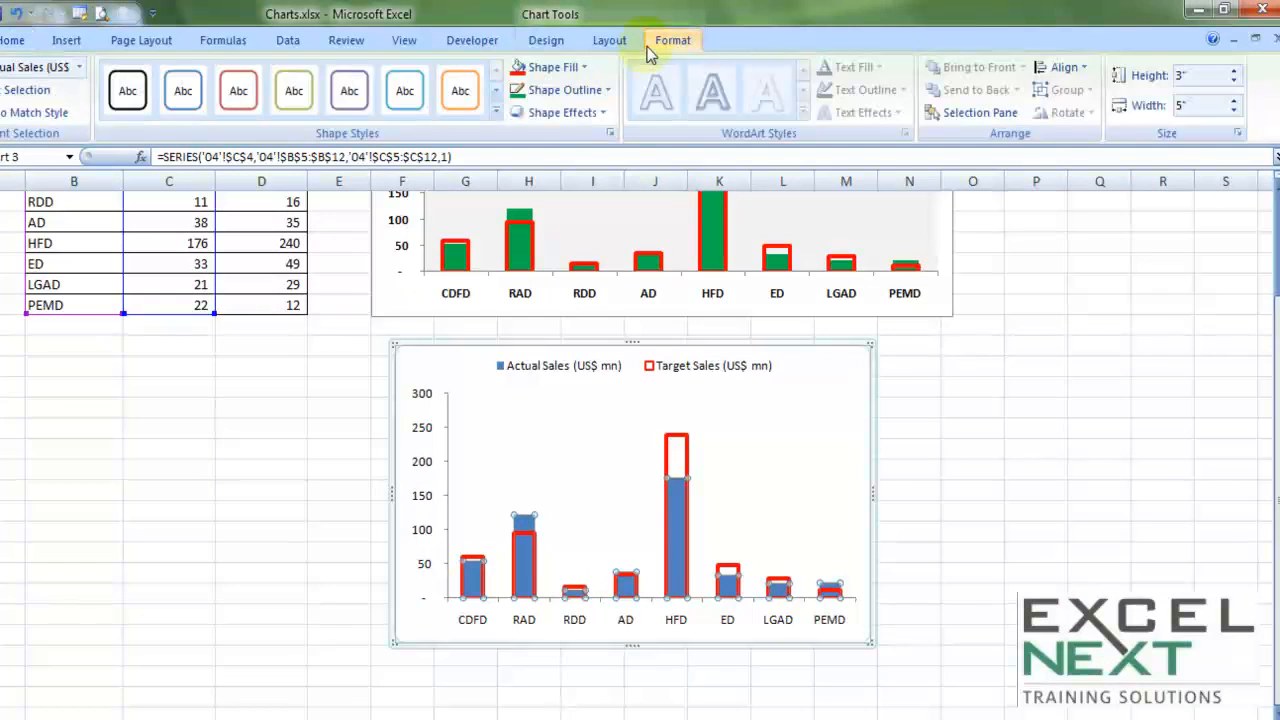
left_click(583, 68)
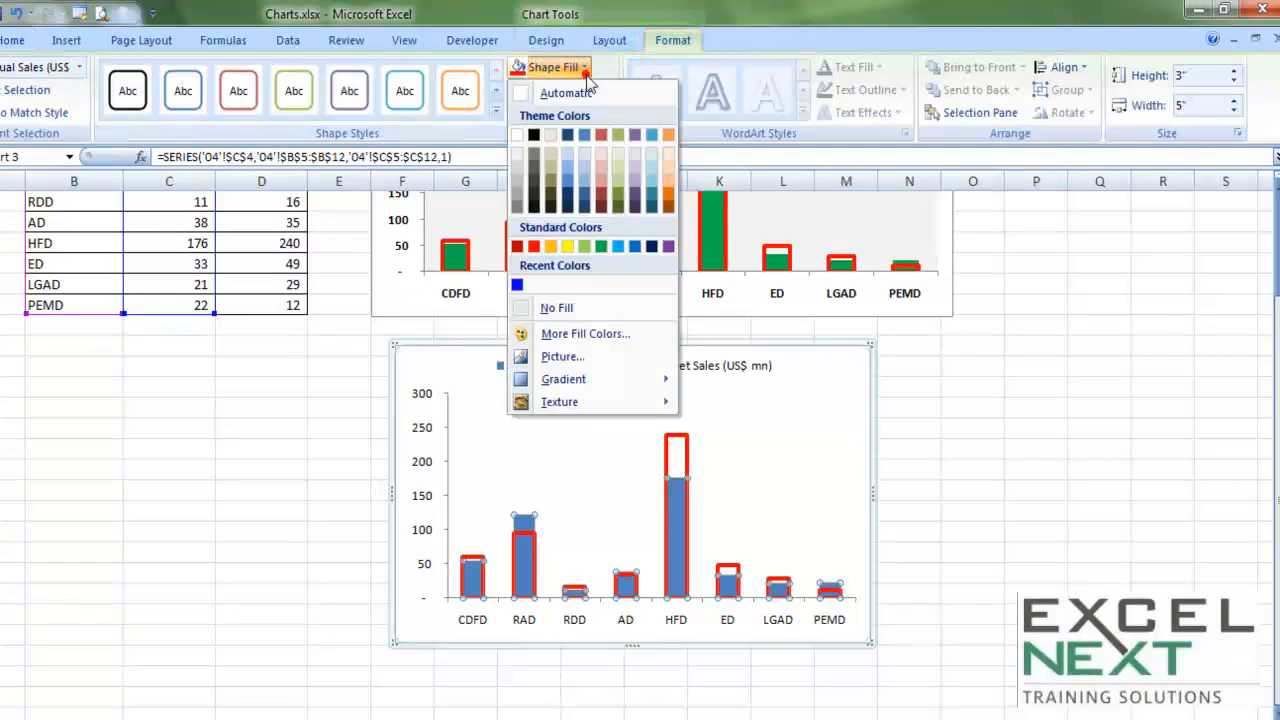
left_click(602, 250)
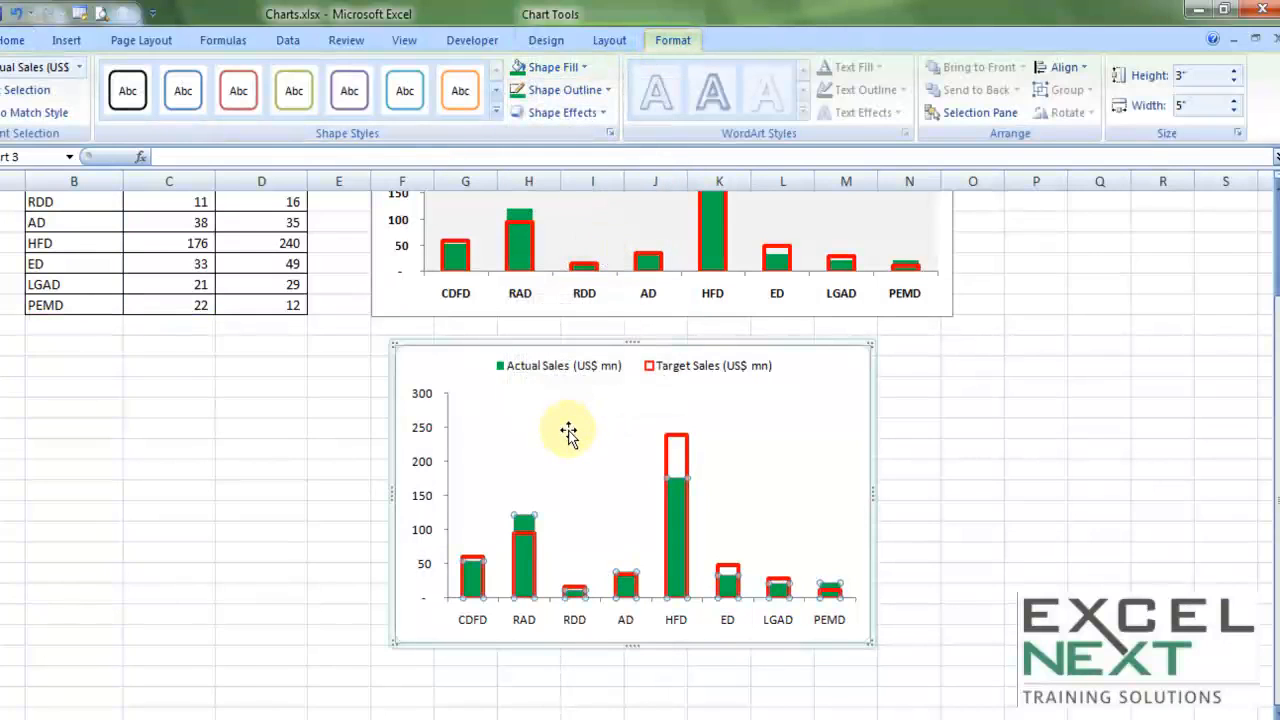
Give the new chart's chart area a solid light grey fill, like the finished thermometer chart's plot background
scroll(602, 513, "up", 2)
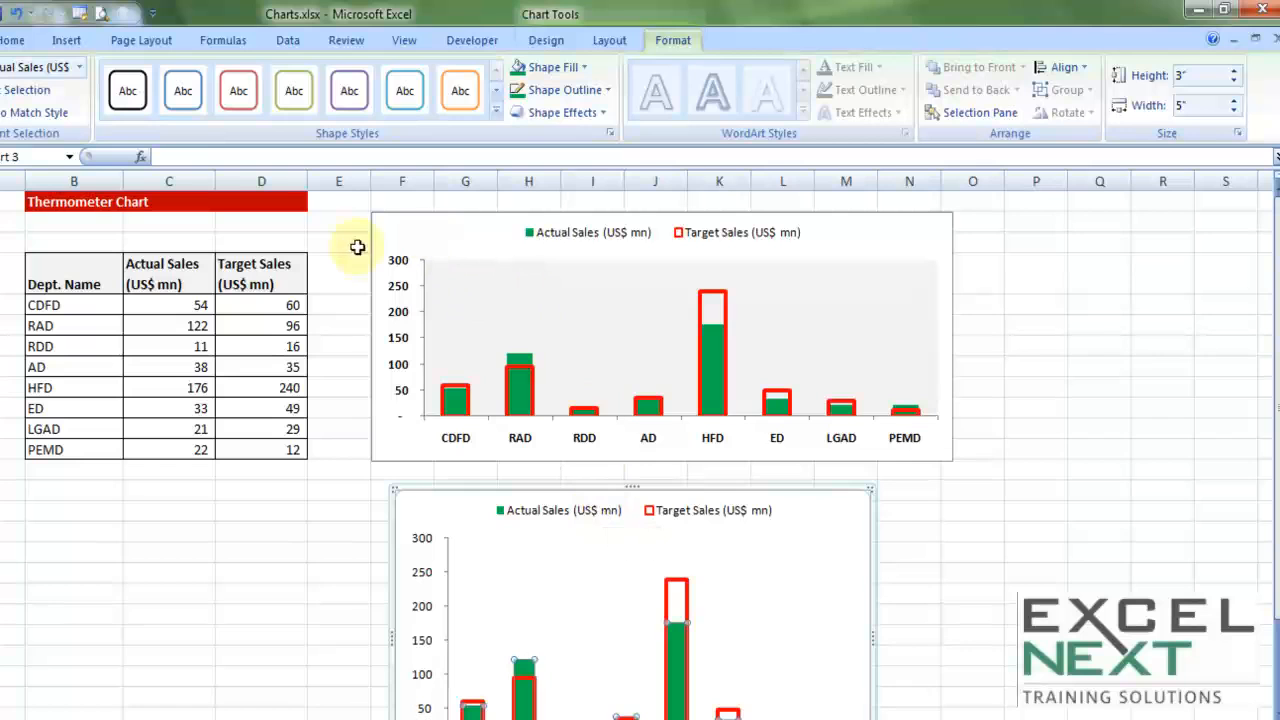
left_click(470, 285)
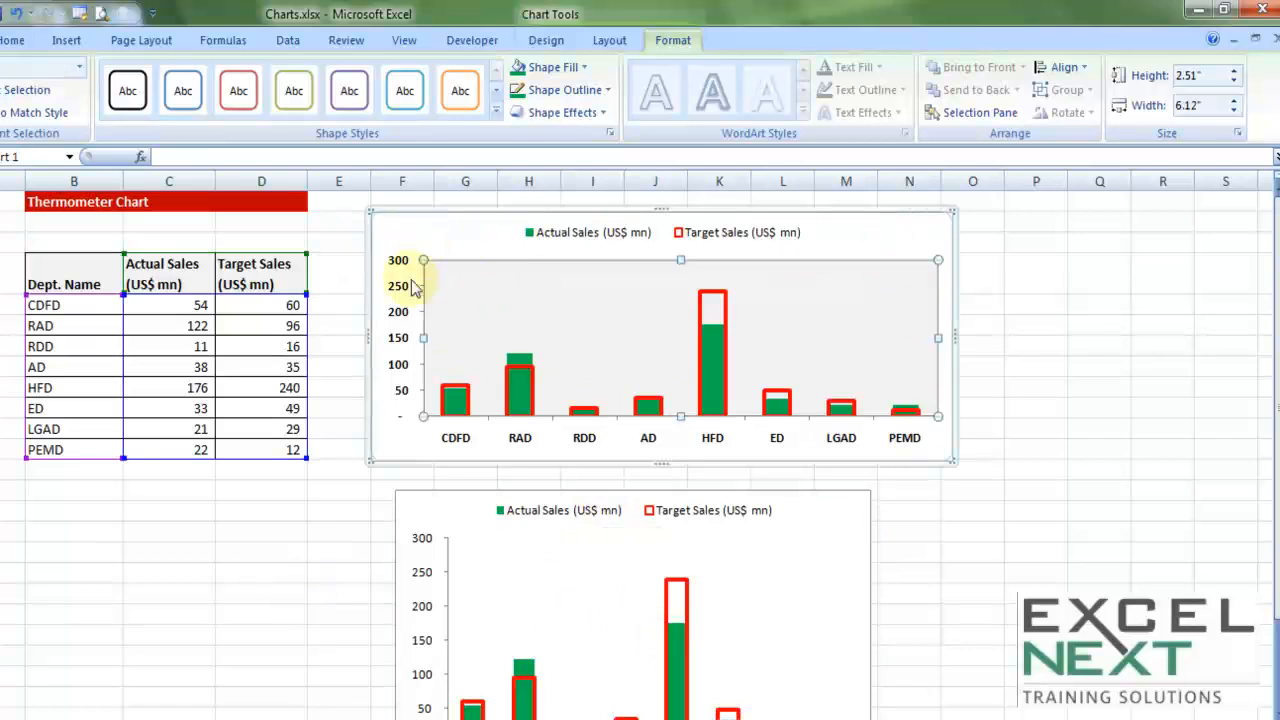
left_click(421, 250)
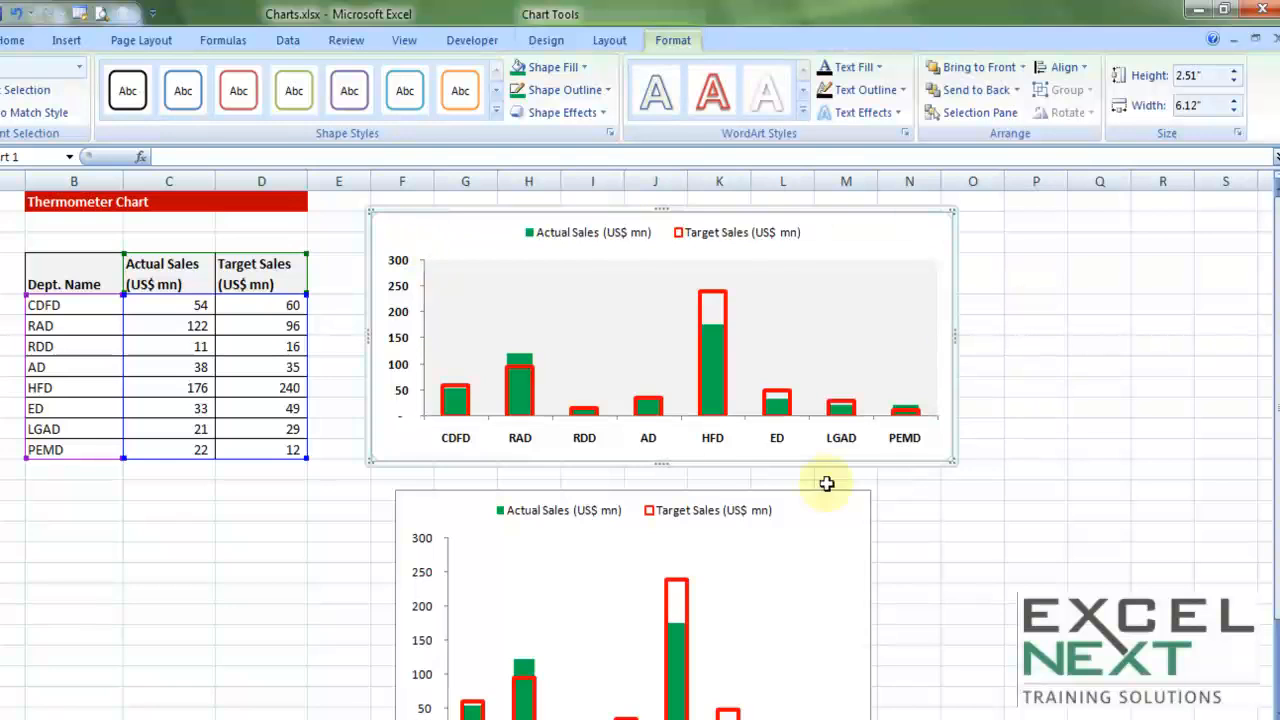
scroll(460, 260, "down", 2)
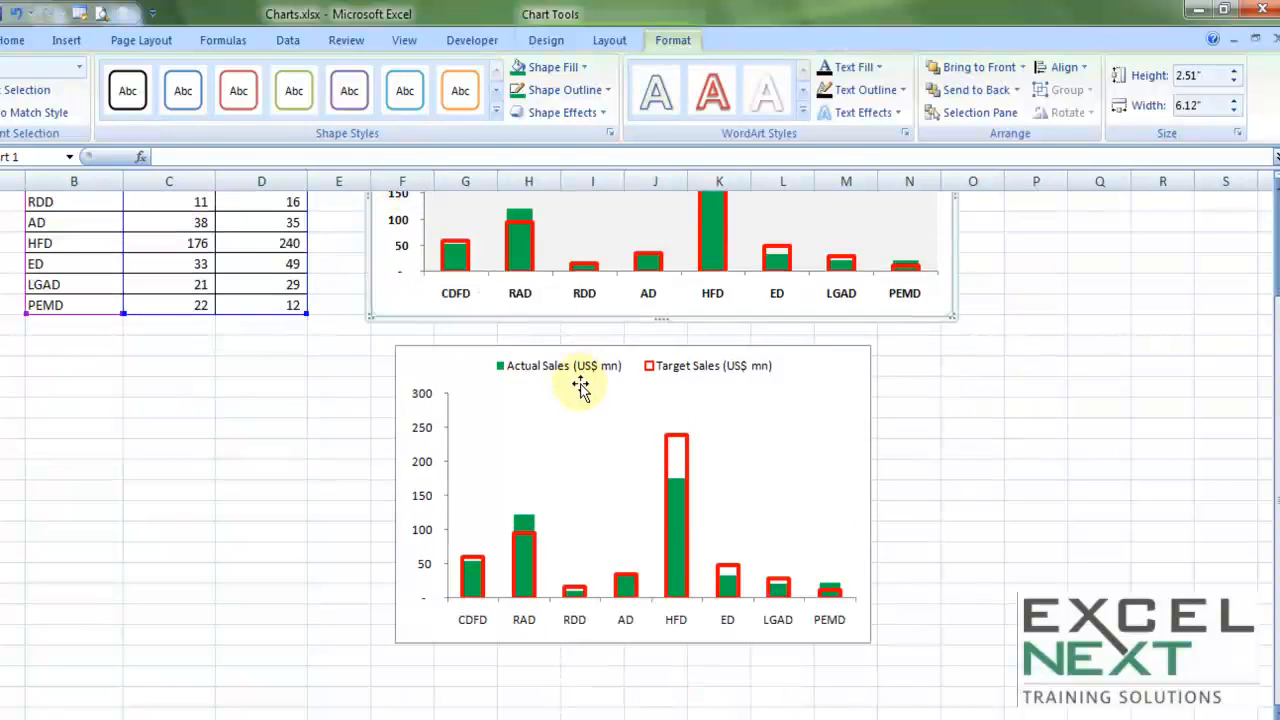
left_click(420, 362)
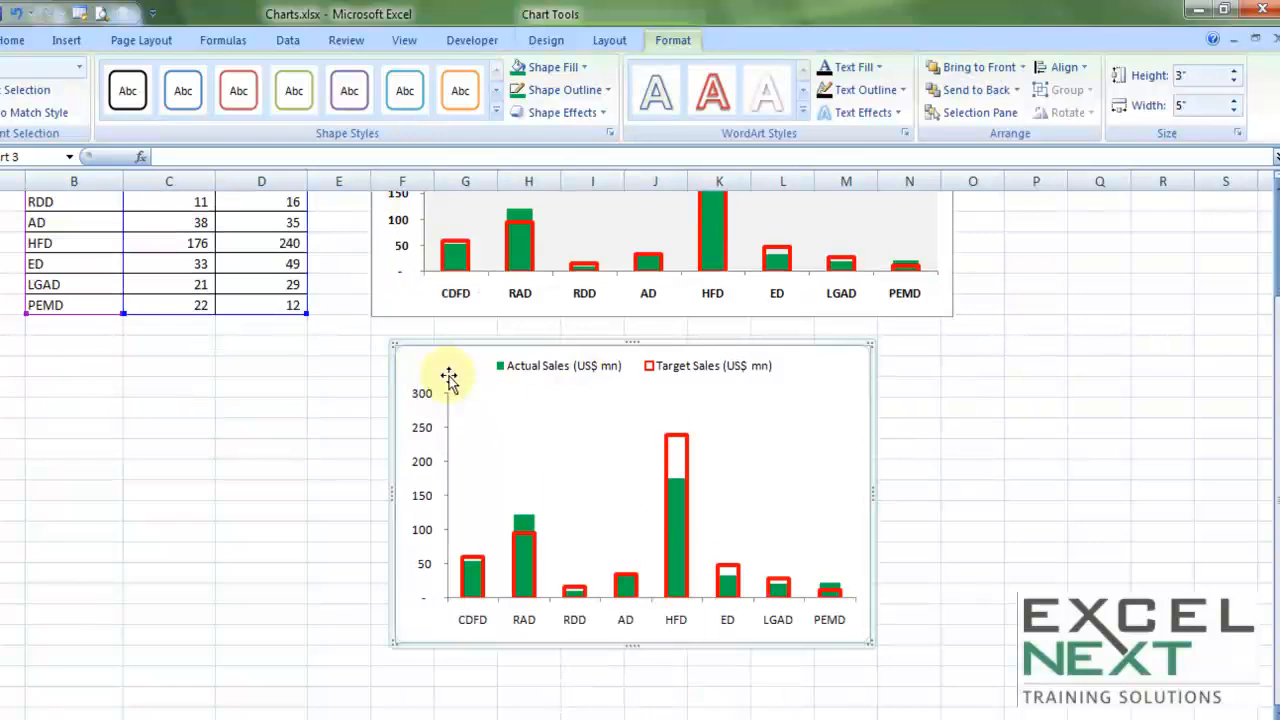
right_click(447, 367)
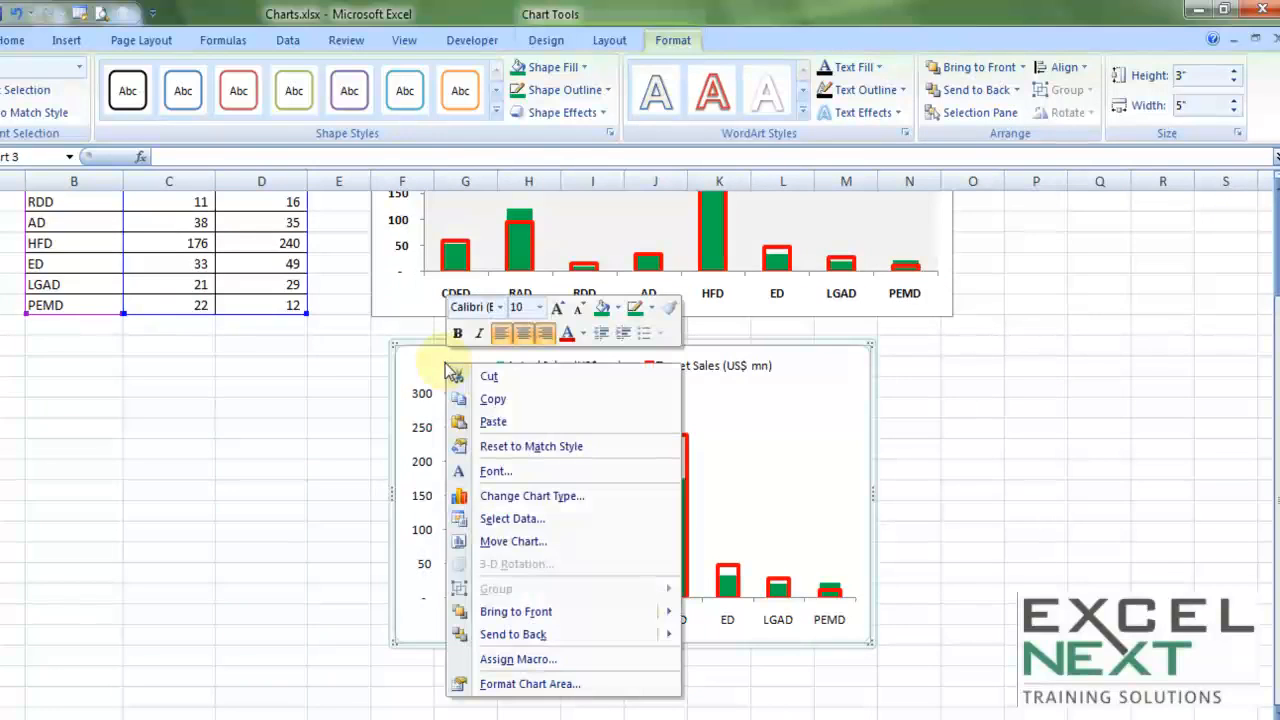
left_click(547, 685)
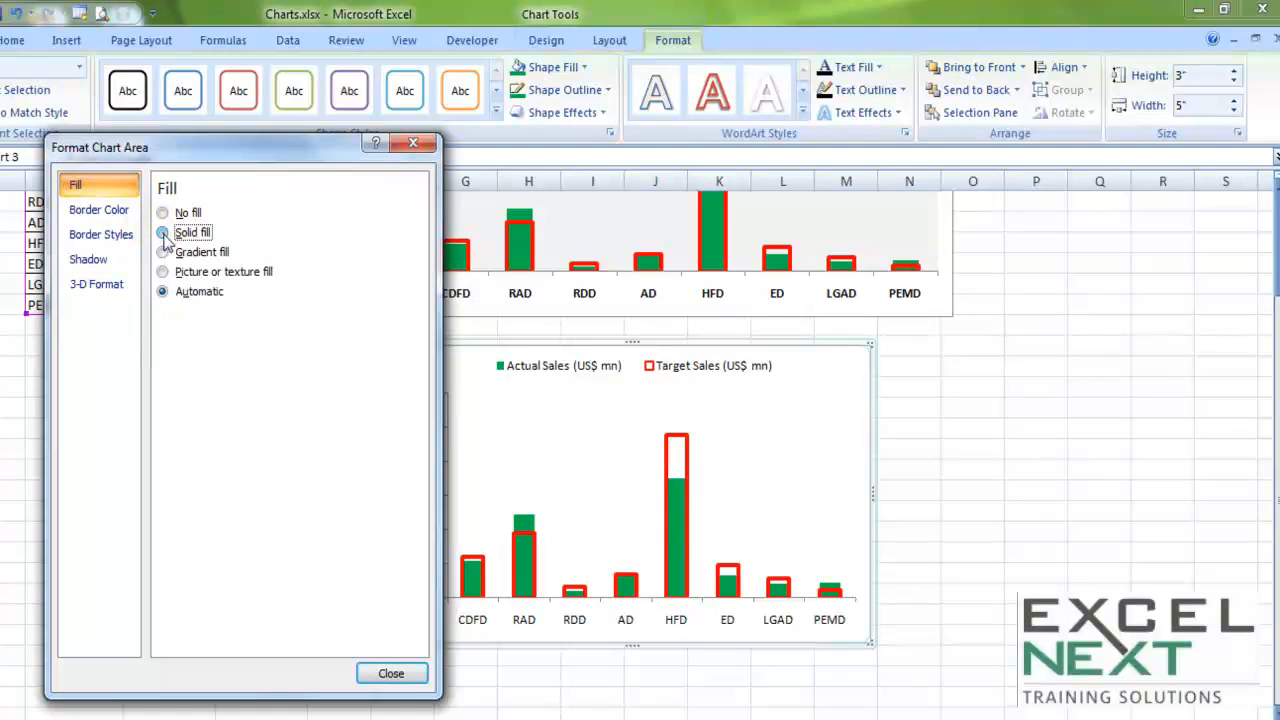
left_click(162, 232)
left_click(243, 316)
left_click(225, 382)
left_click(391, 674)
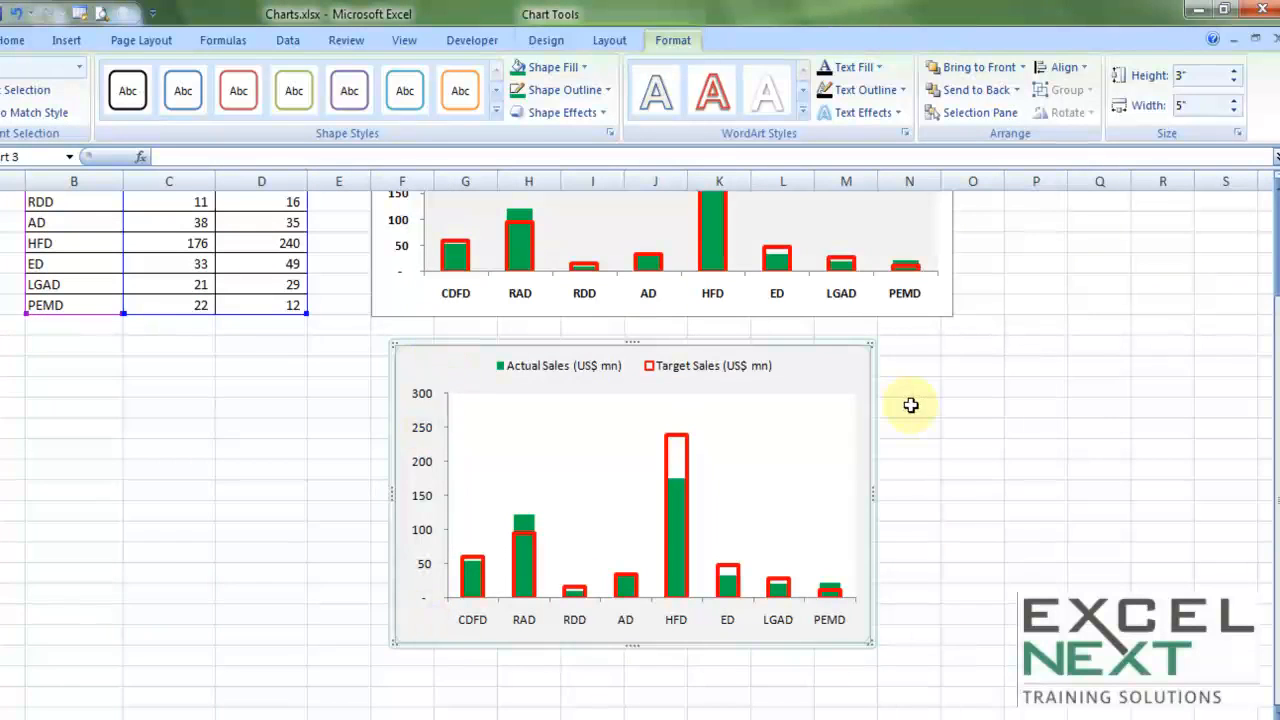
Set the new chart's plot area to no fill
scroll(882, 393, "down", 1)
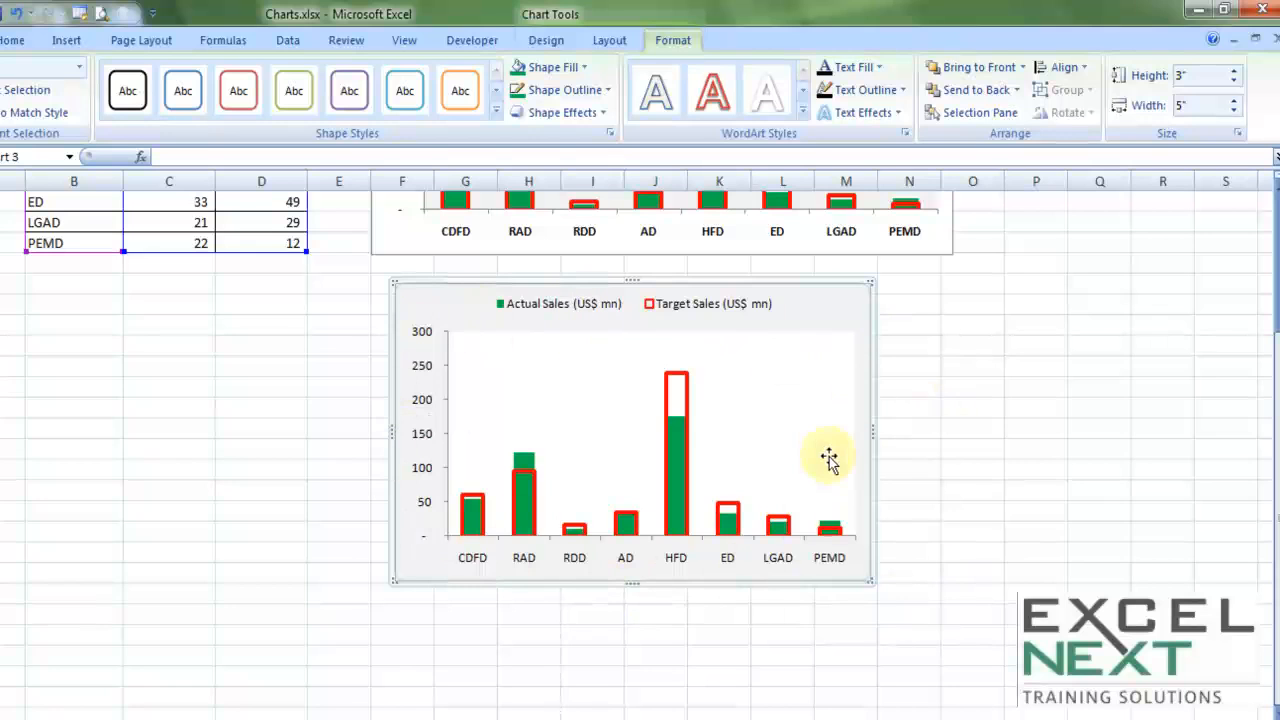
left_click(578, 390)
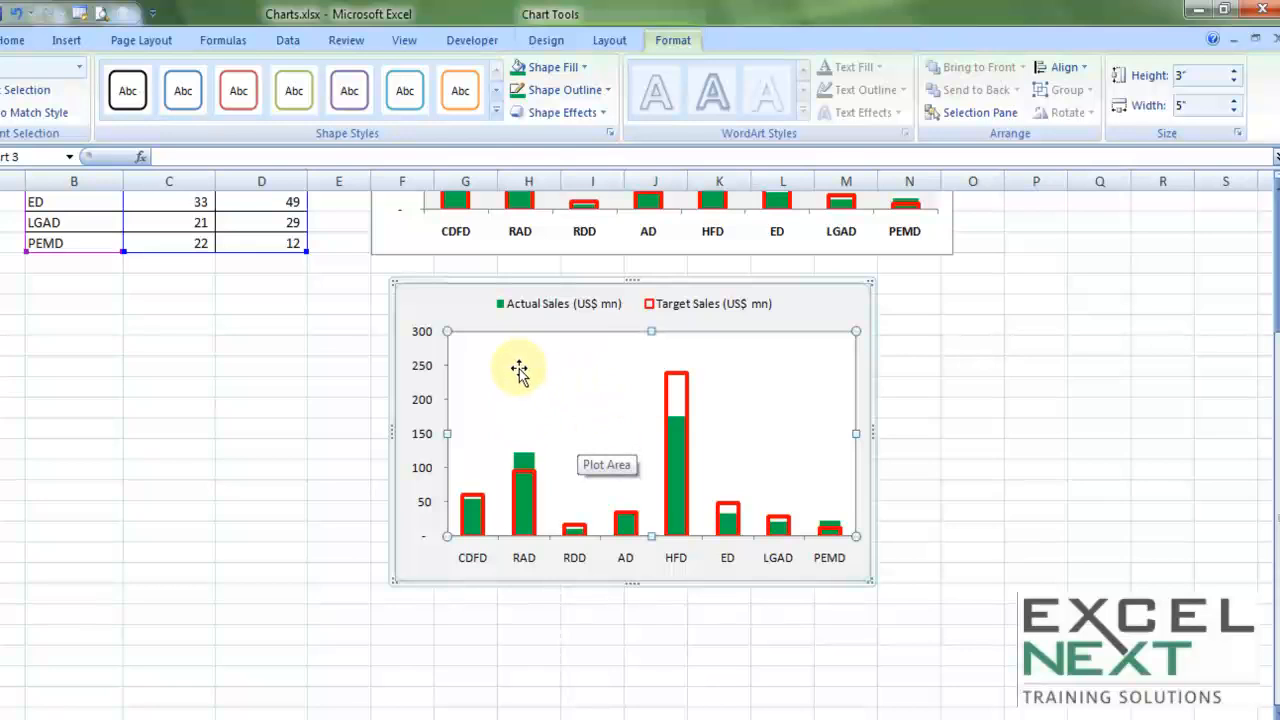
right_click(519, 371)
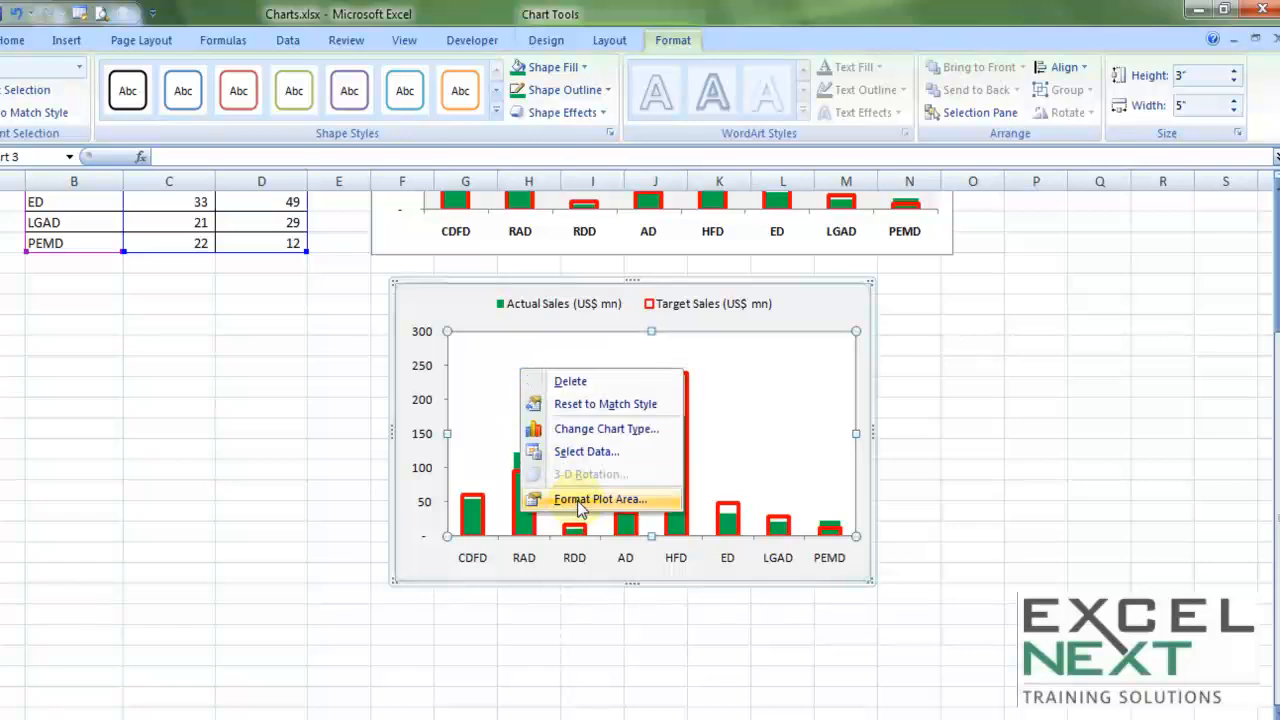
left_click(580, 510)
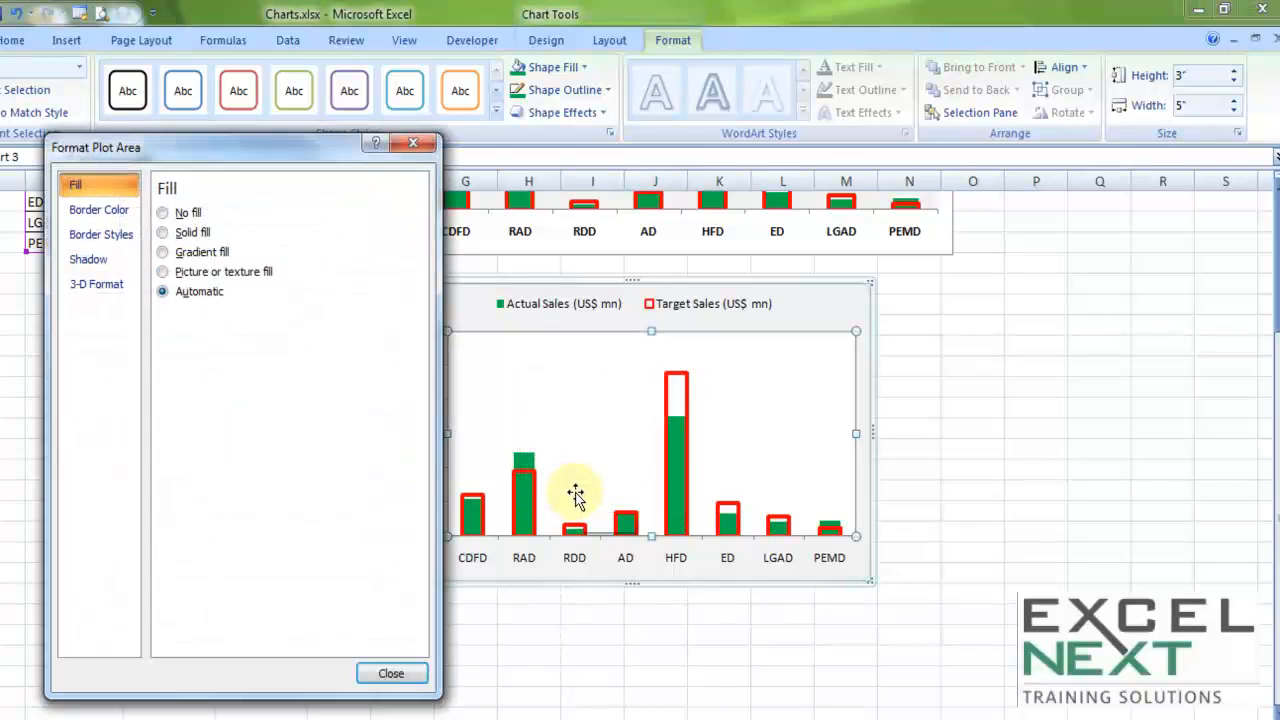
left_click(162, 212)
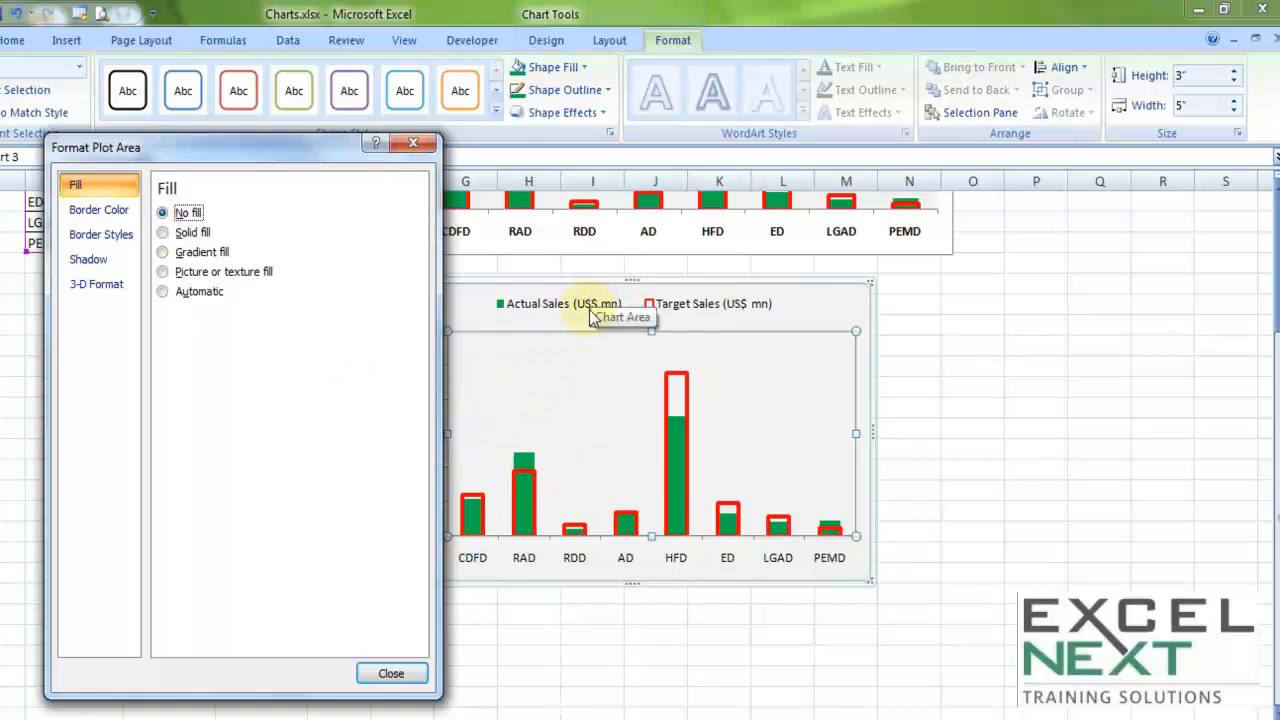
left_click(391, 673)
Widen the new chart to the right, slightly past the edge of the finished chart above it
scroll(1189, 440, "up", 2)
left_click(1017, 514)
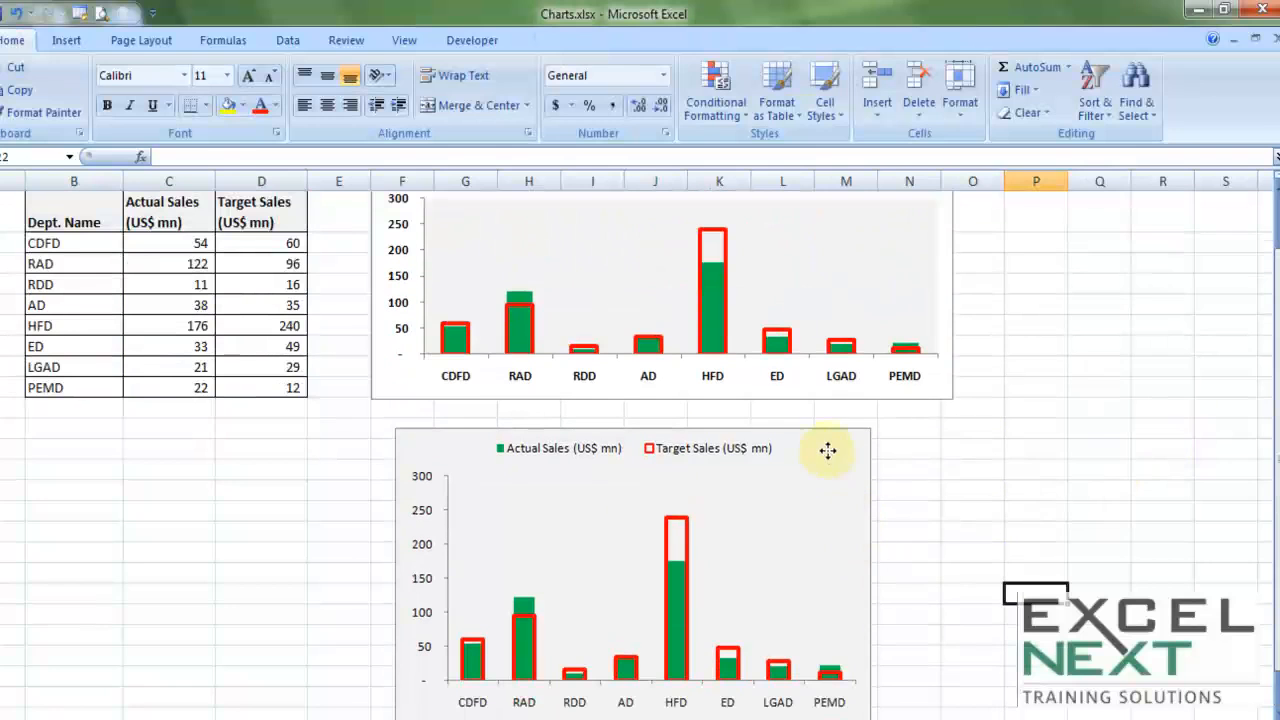
left_click(860, 555)
left_click_drag(872, 576, 974, 574)
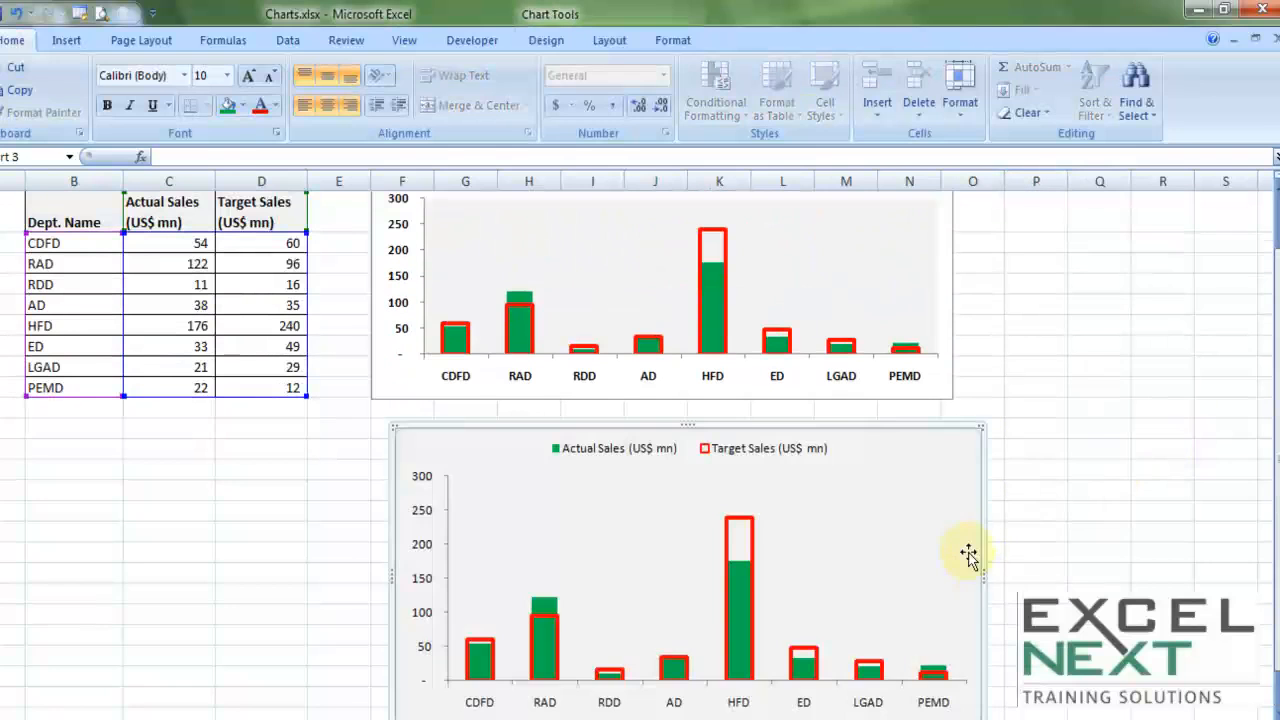
Note the two formatting techniques below the new chart, entering "1. Overlapping" in I30 and "2. No Fill - Border" in I31
scroll(951, 517, "down", 5)
scroll(950, 515, "up", 5)
scroll(950, 515, "up", 1)
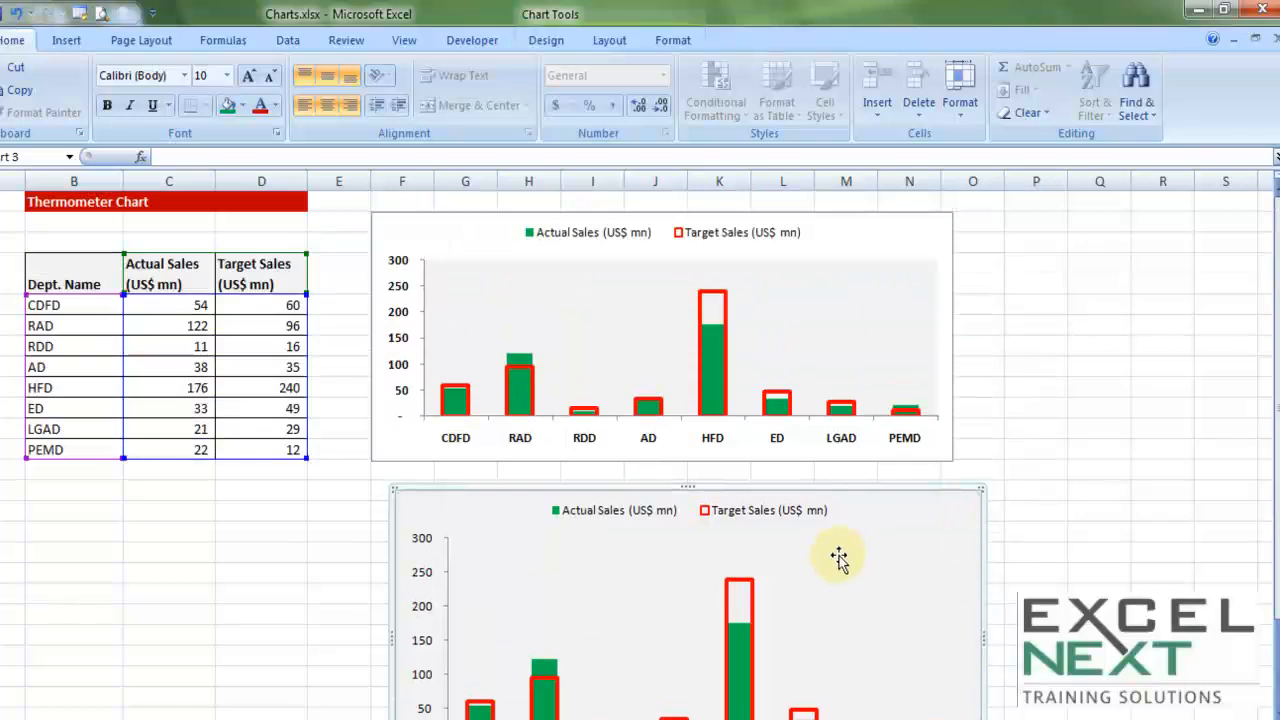
scroll(836, 557, "down", 2)
scroll(838, 557, "down", 3)
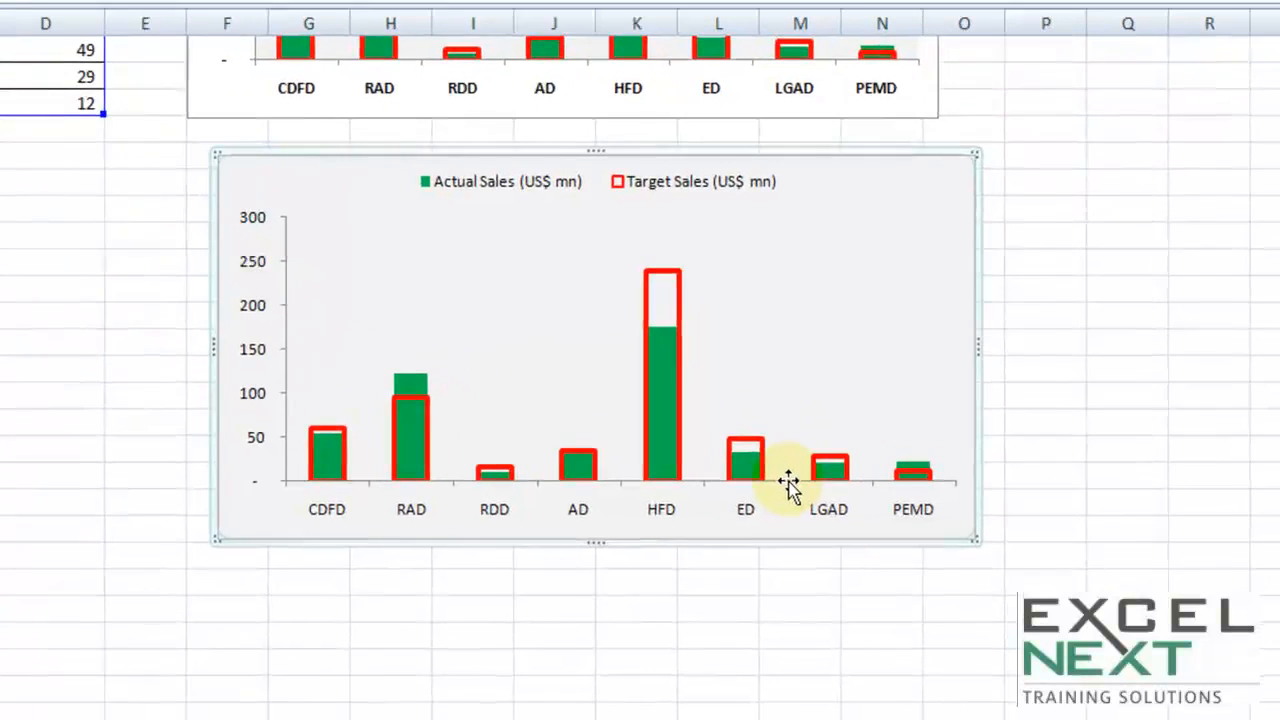
scroll(833, 536, "down", 2)
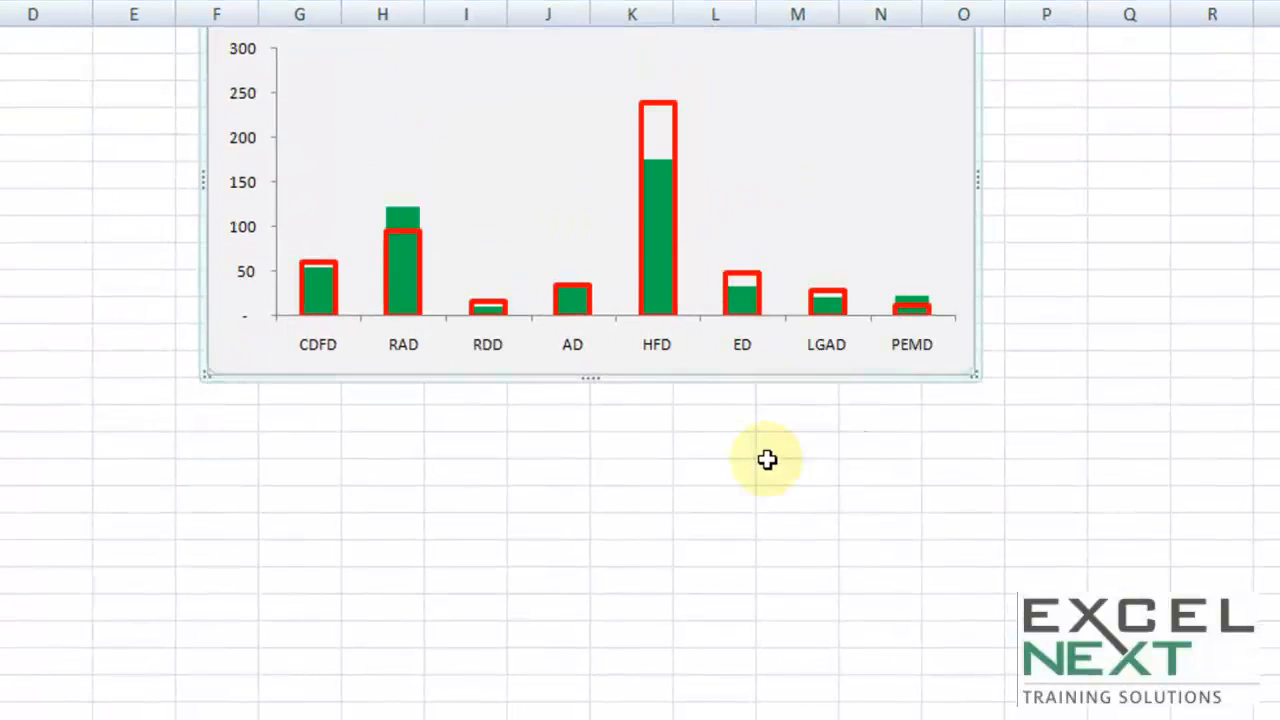
left_click(466, 417)
type("1")
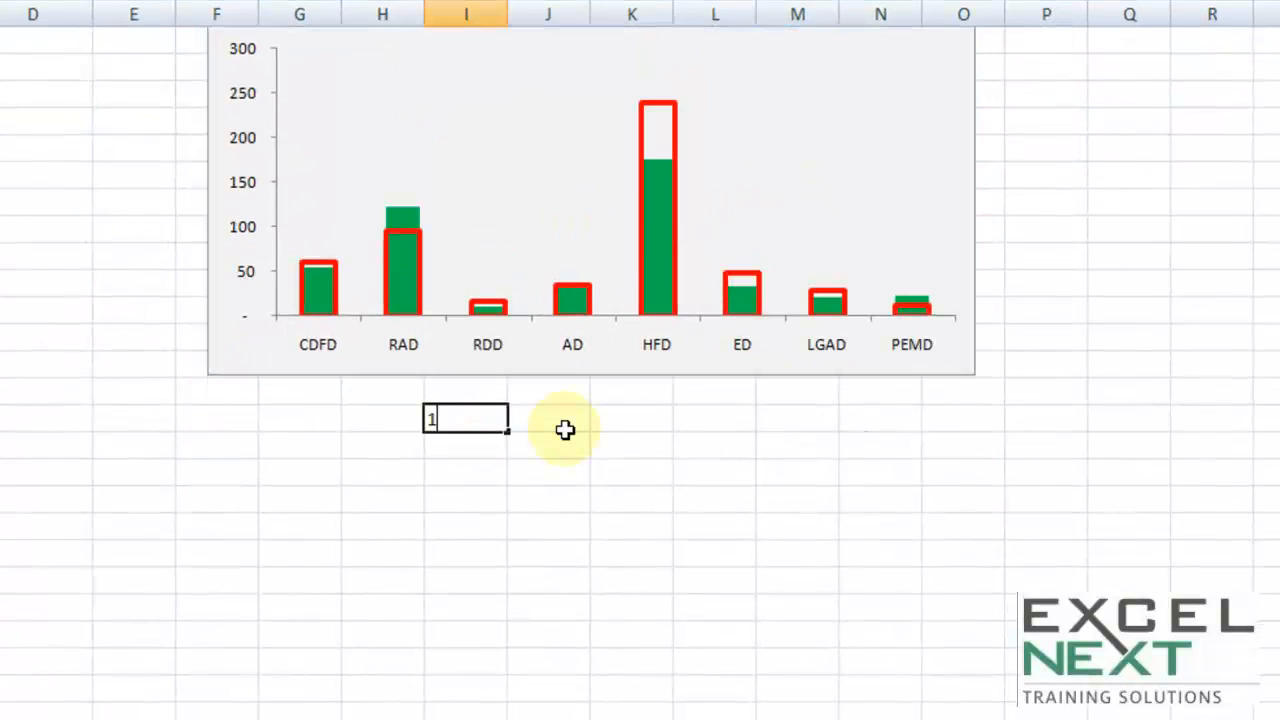
type(". Overlapping")
key("Return")
type("2. No Fill - Border")
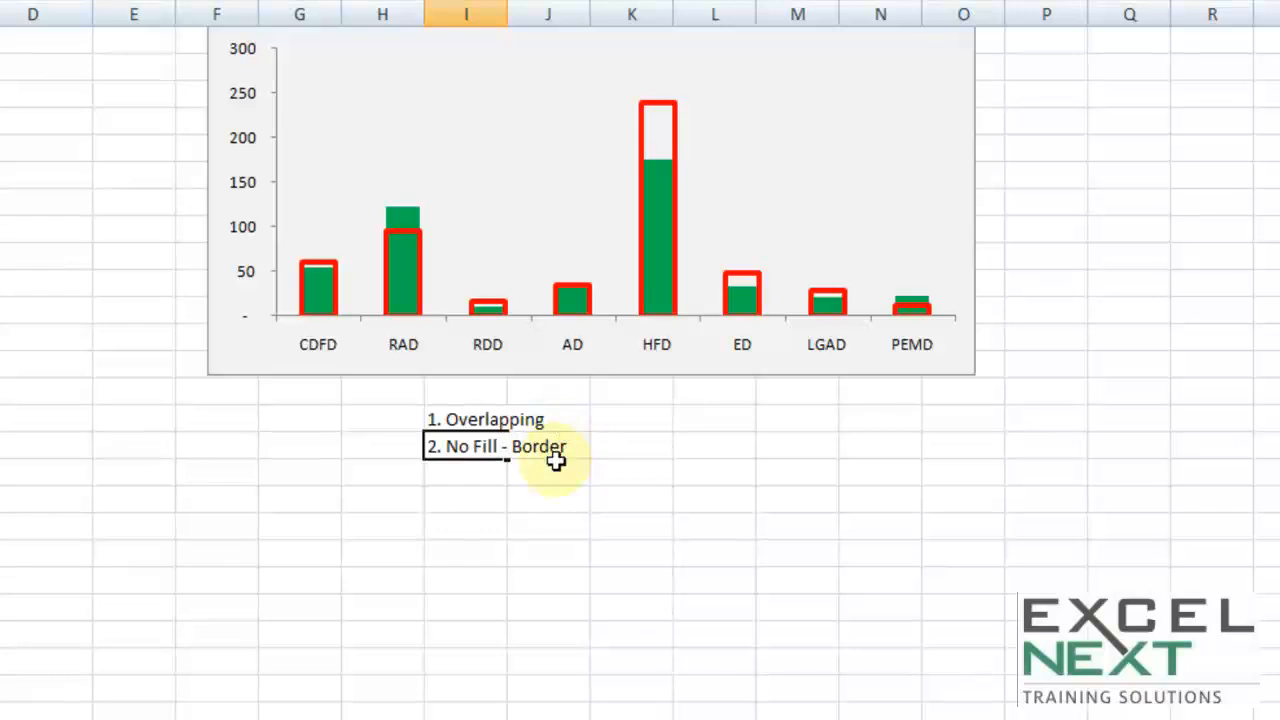
left_click(572, 468)
List comparison examples from I33 down: "2008 vs 2009", "Me vs My competitor" and "Profit as per A/C vs profit as per Tax Books"
scroll(731, 515, "up", 1)
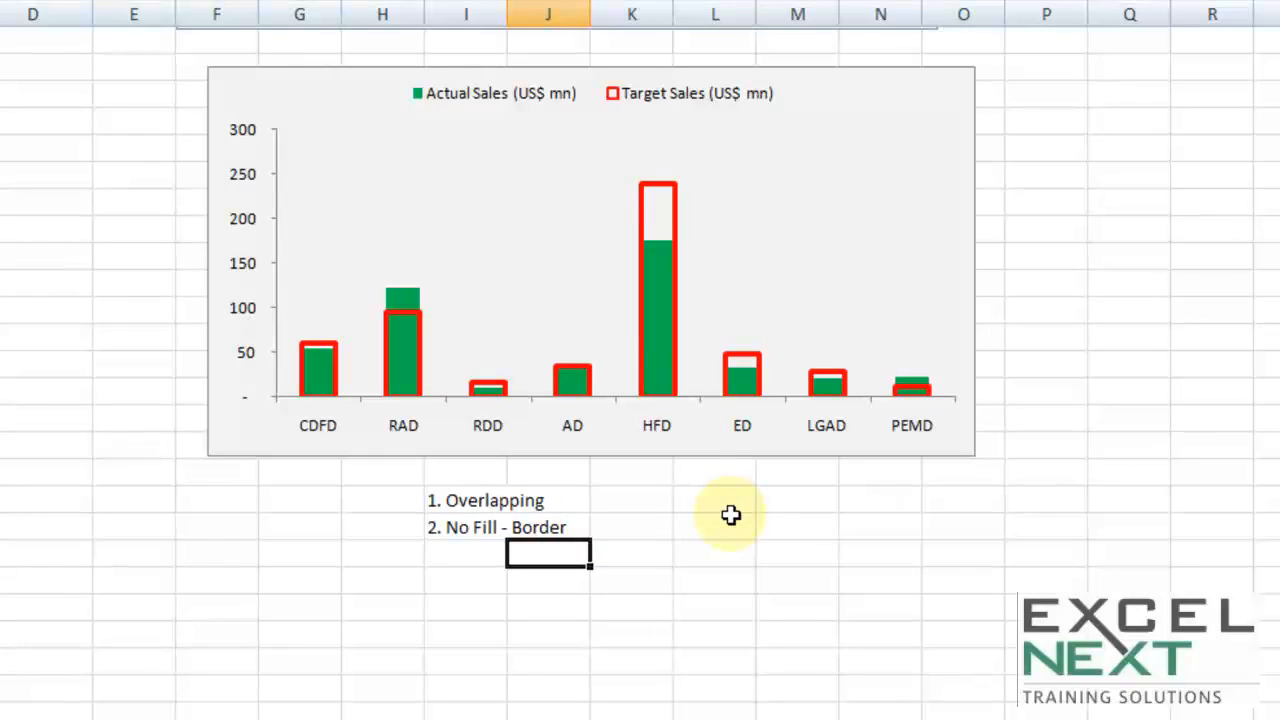
left_click(486, 575)
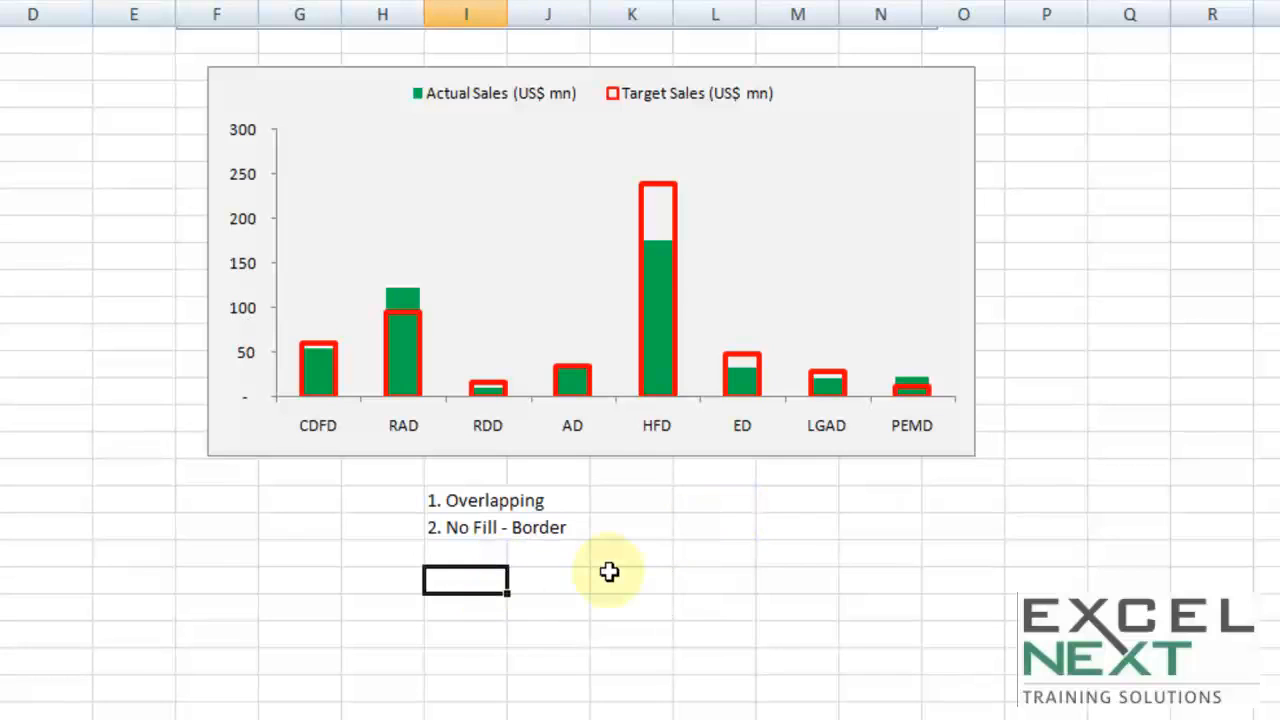
type("200")
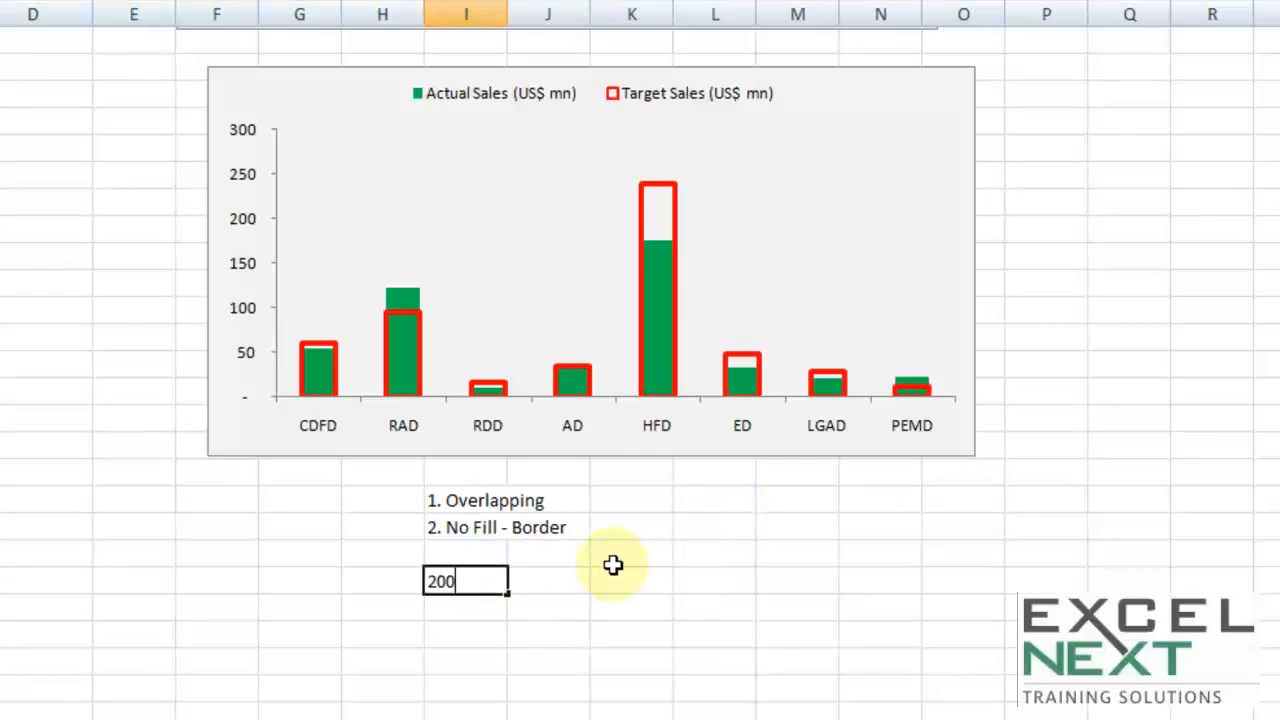
type("8 vs 2009")
key("Return")
type("Me vs My co")
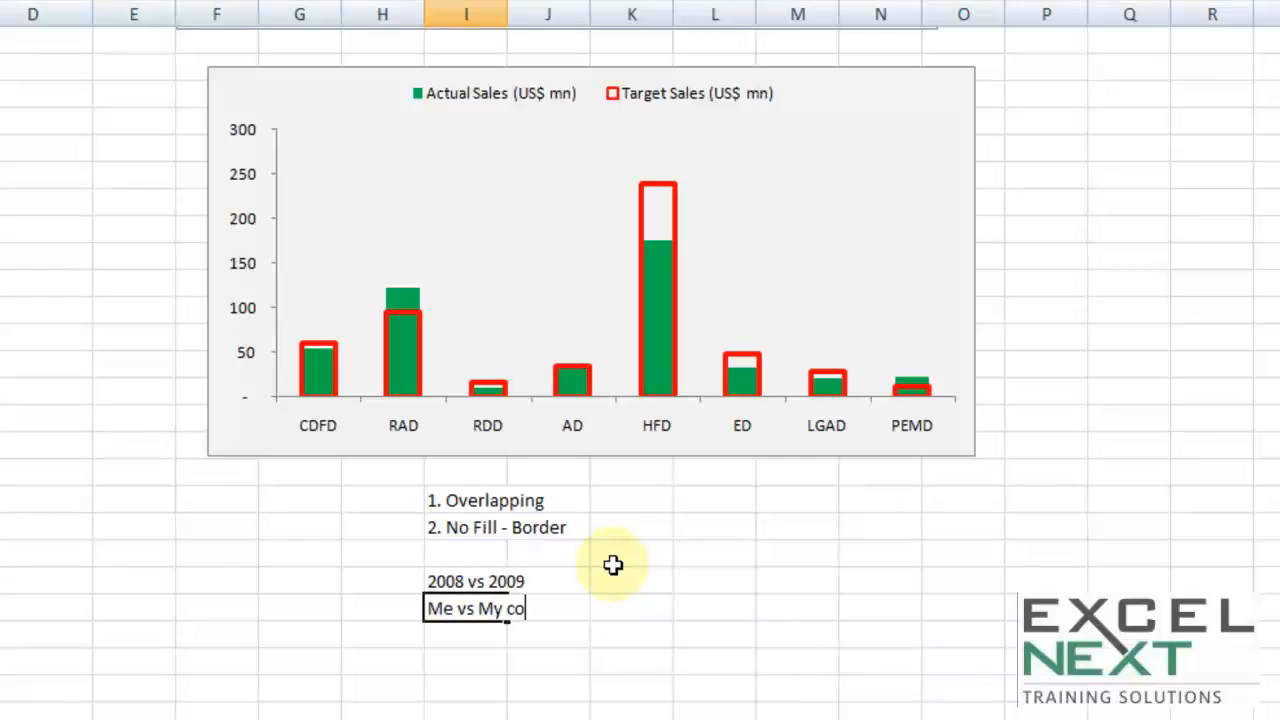
key("Return")
type("Pro")
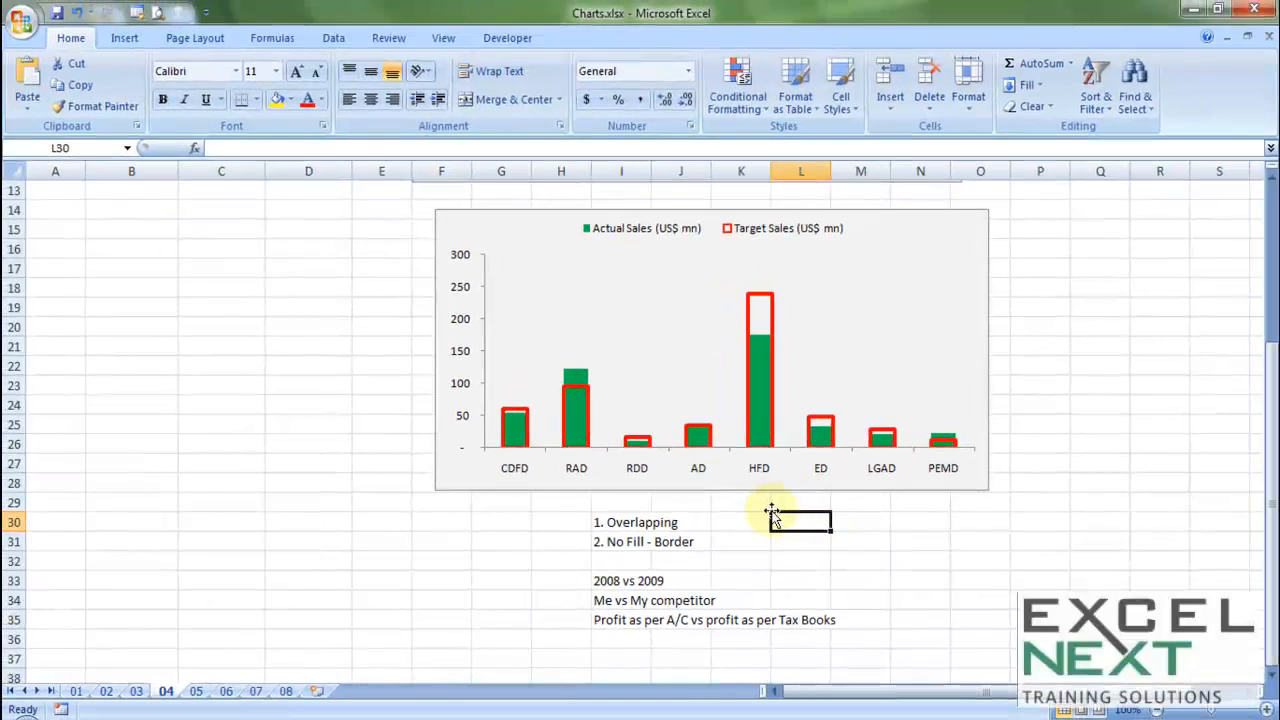
scroll(770, 515, "up", 4)
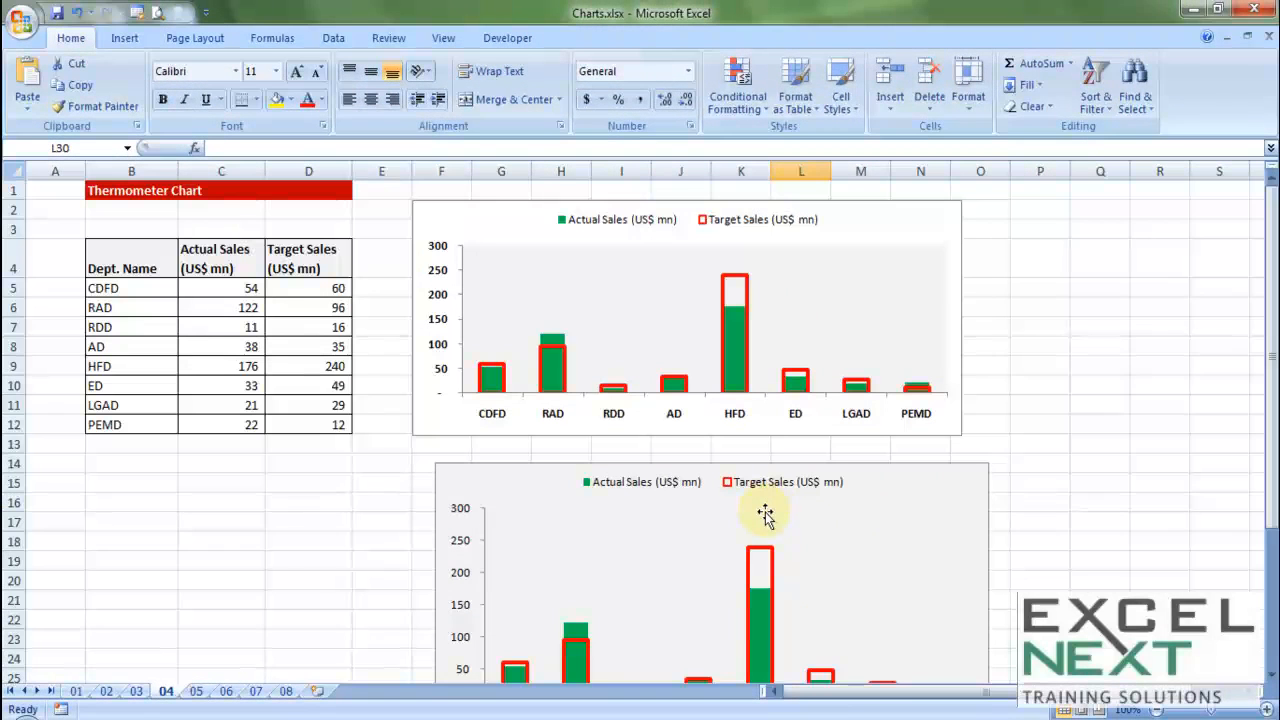